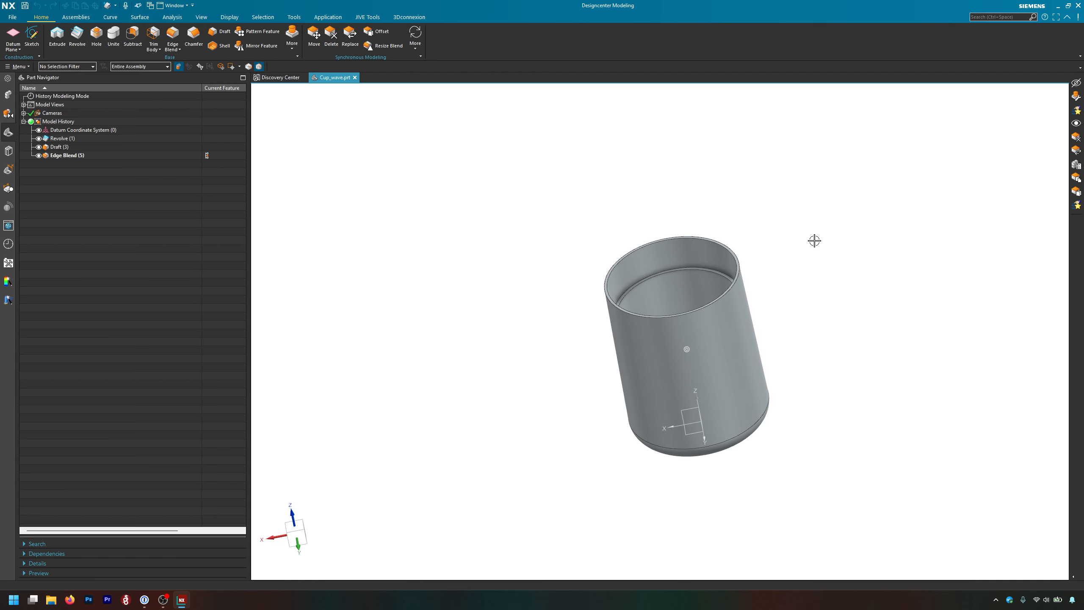
left_click(808, 299)
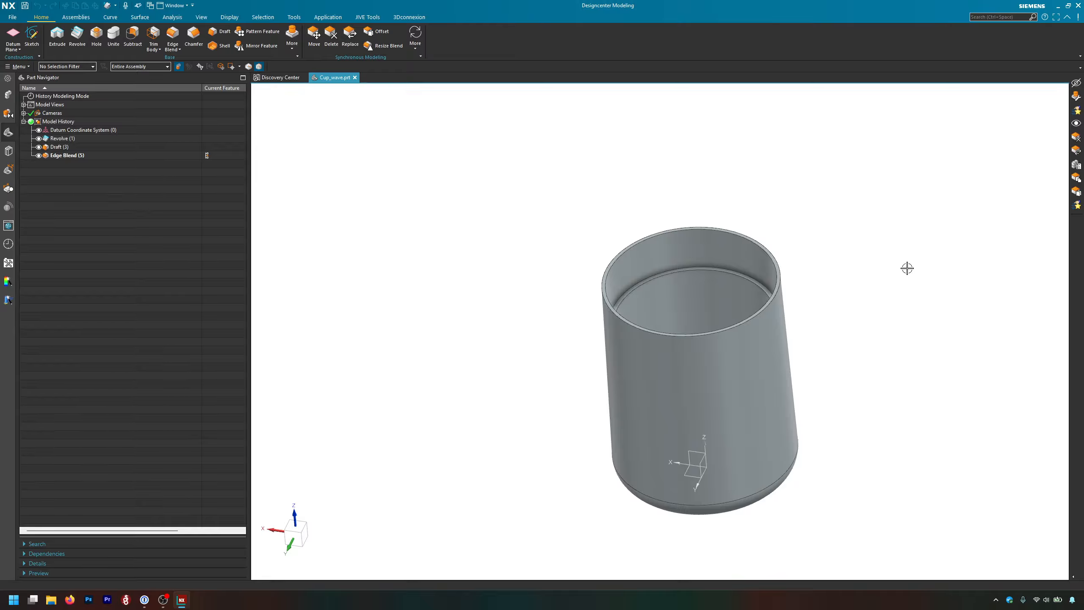
left_click(892, 268)
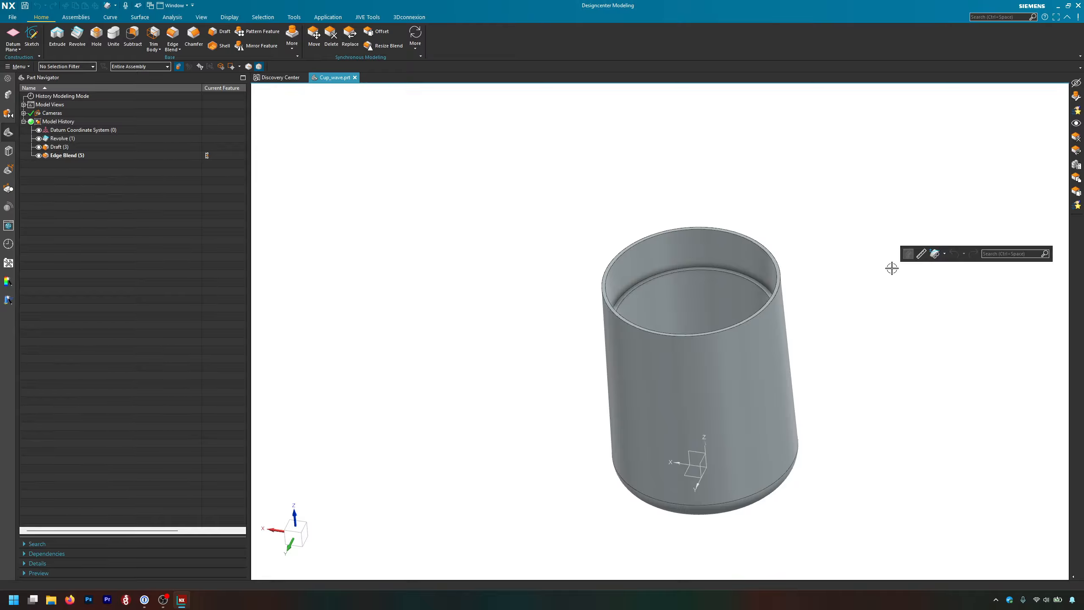
left_click(885, 345)
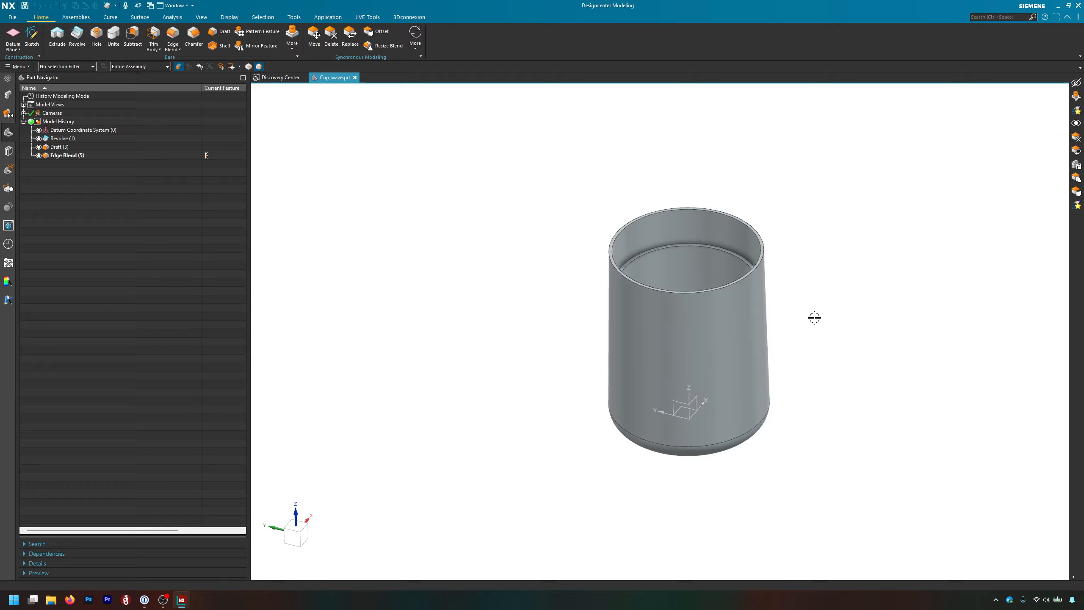
left_click(873, 308)
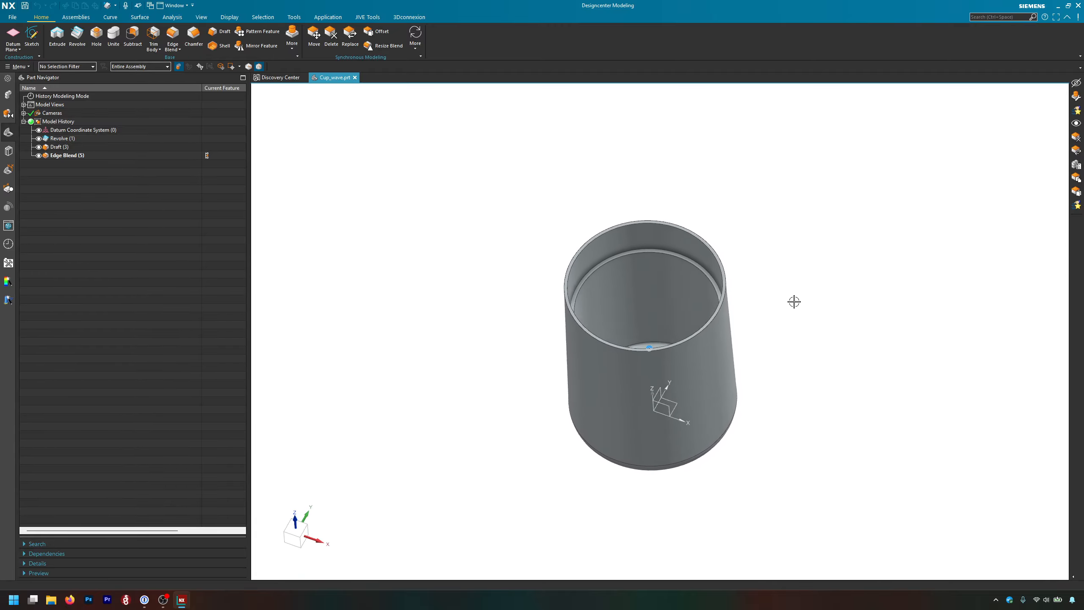
mouse_move(839, 342)
middle_mouse_down()
mouse_move(794, 308)
mouse_move(799, 341)
mouse_move(799, 300)
middle_mouse_up()
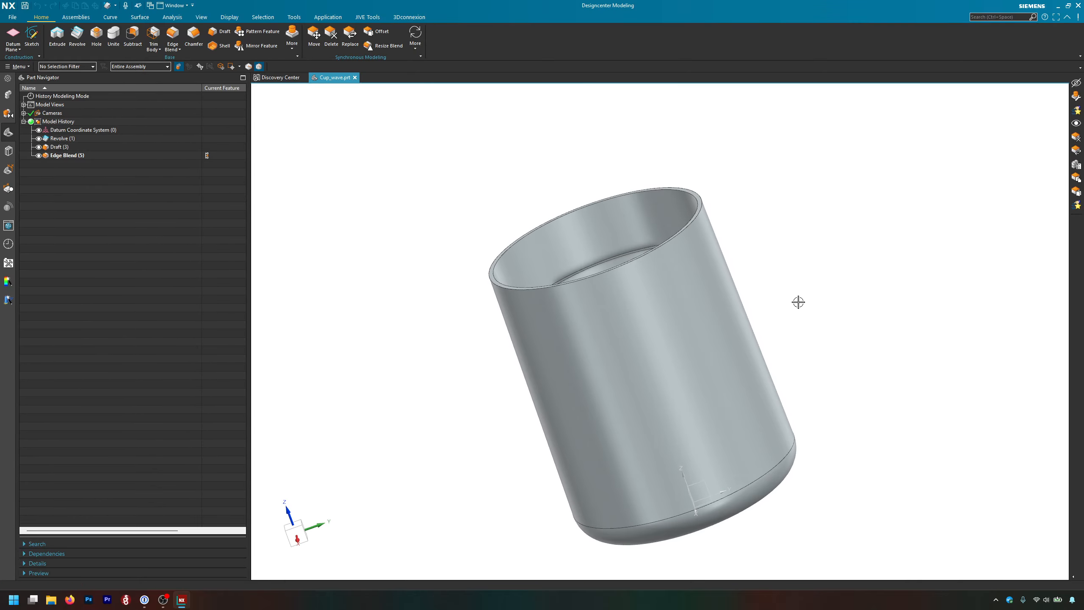
Examine the cup's Revolve, Draft and Edge Blend features in the model history and on the body.
left_click(68, 139)
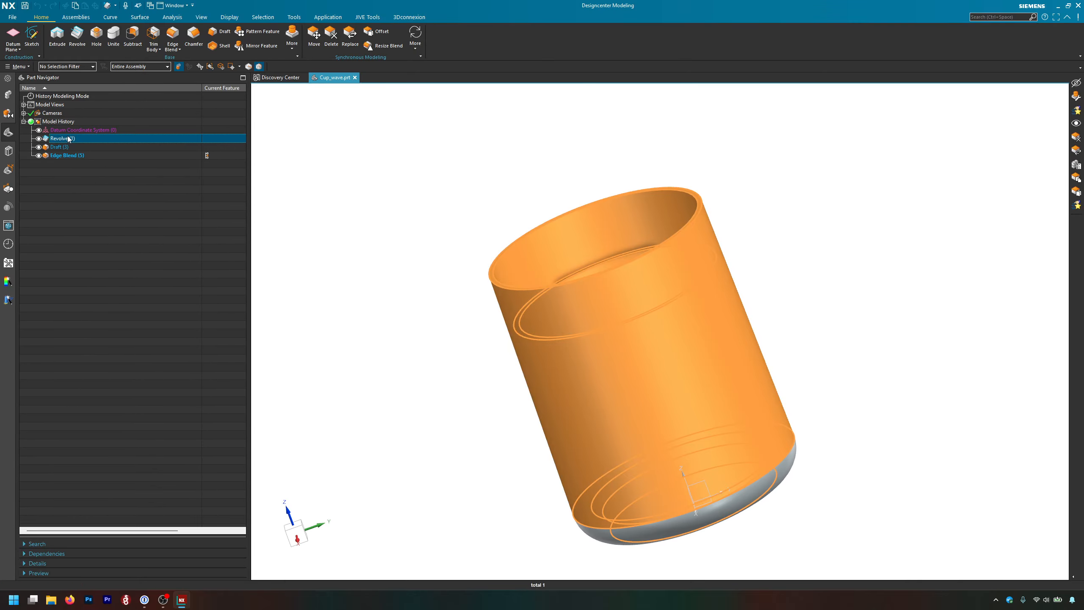
left_click(69, 149)
left_click(103, 212)
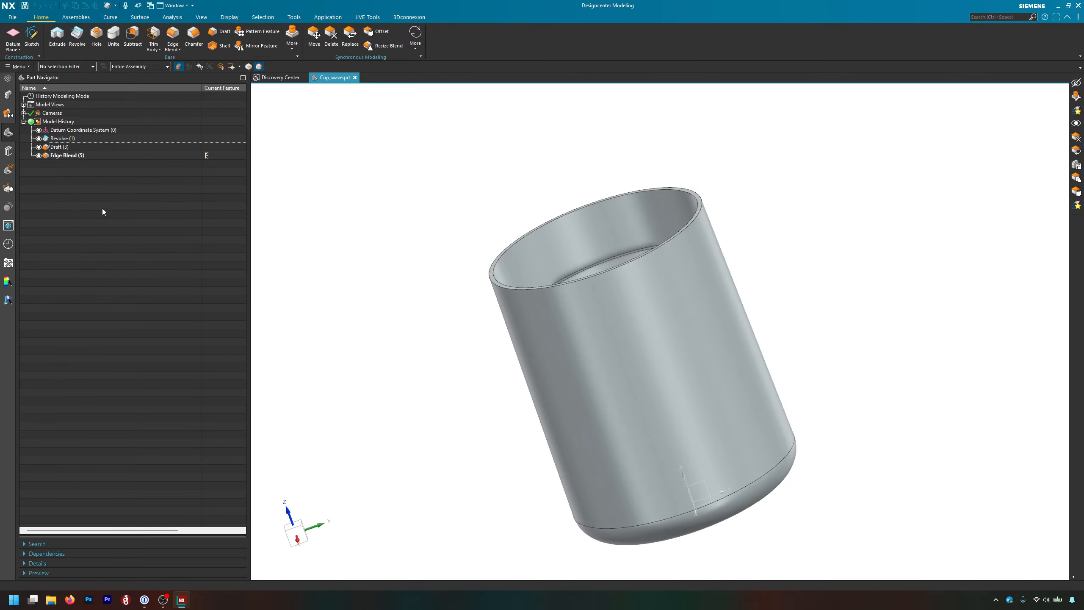
left_click(70, 156)
left_click(376, 377)
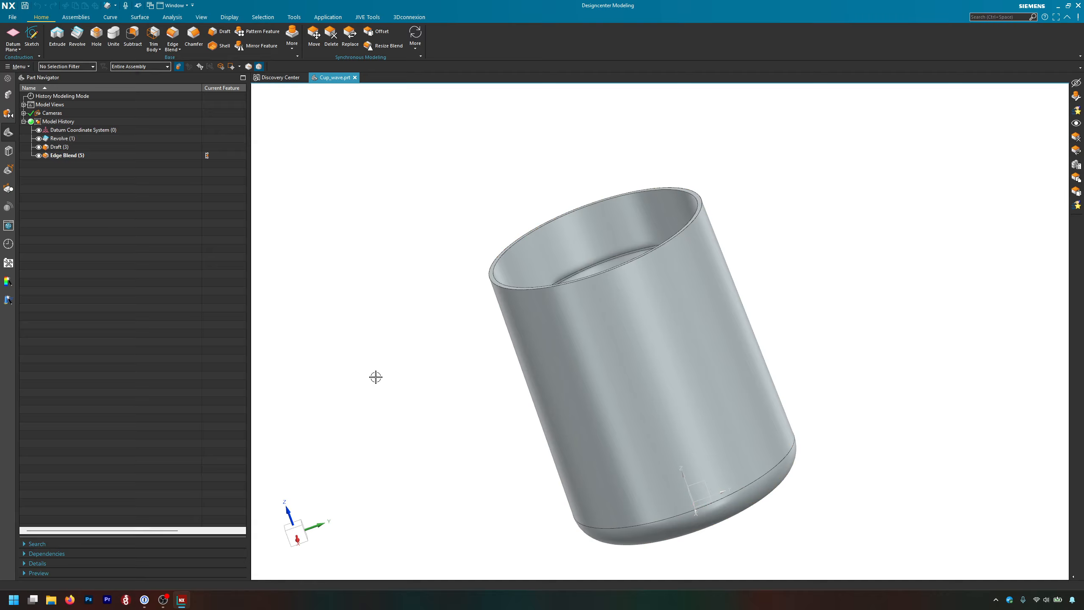
middle_click_drag(376, 376, 840, 353)
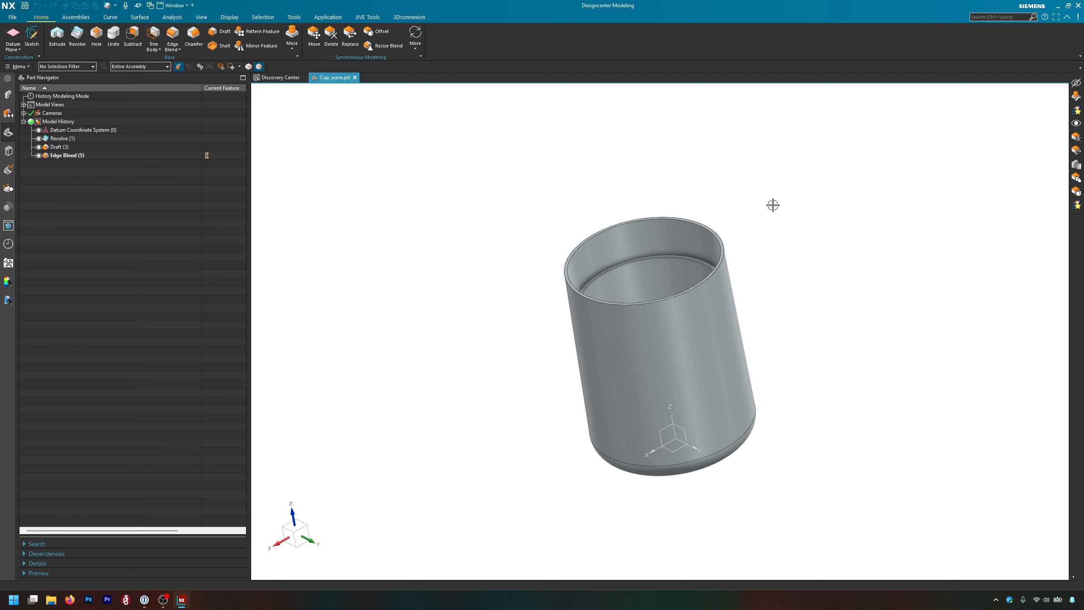
left_click(76, 147)
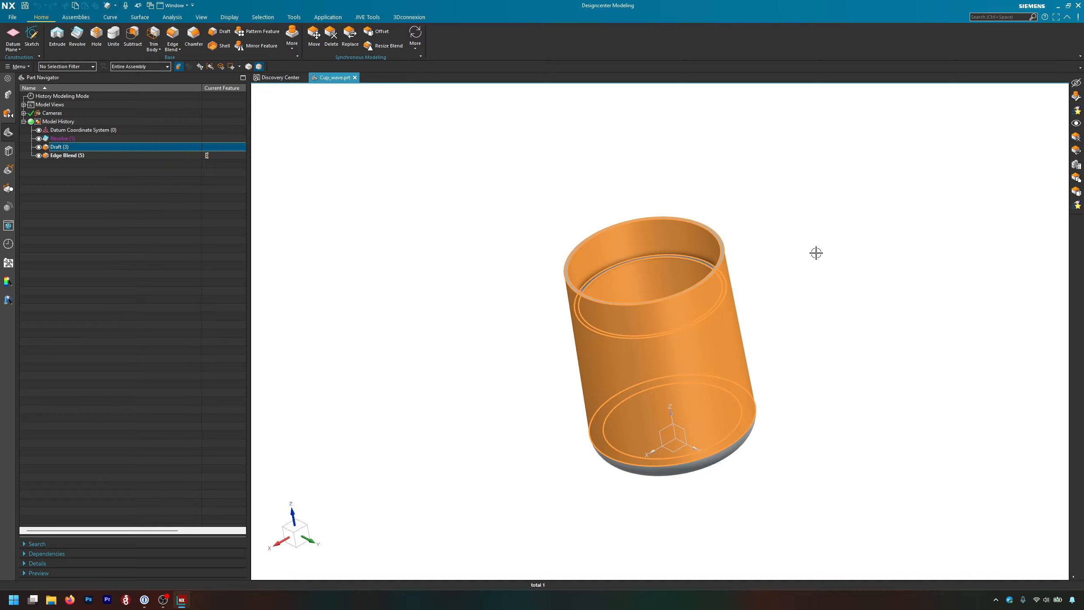
left_click(590, 184)
middle_click_drag(564, 189, 576, 192)
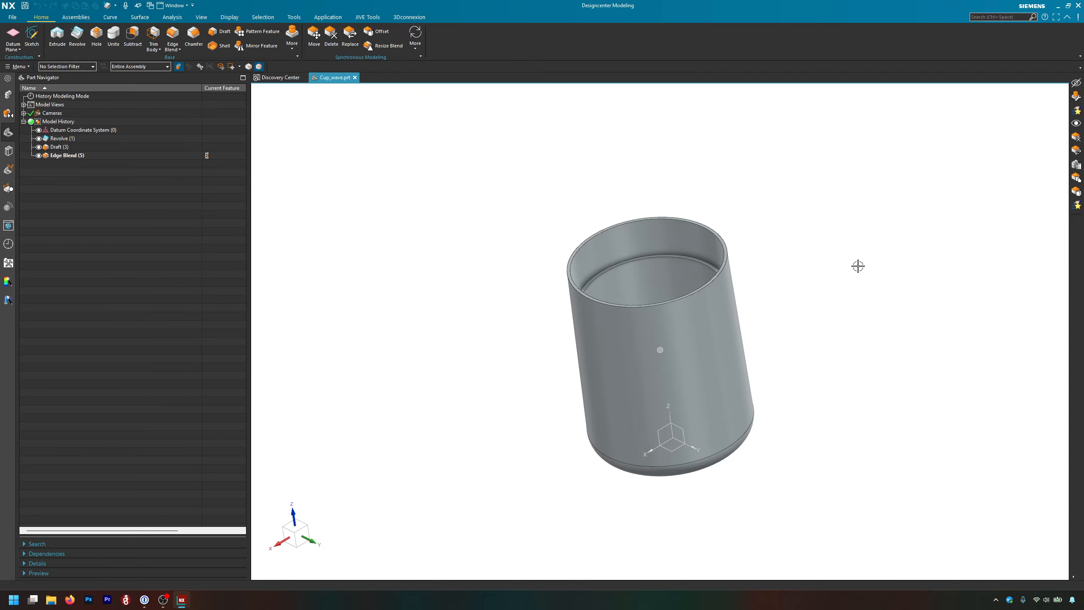
middle_click_drag(666, 220, 660, 217)
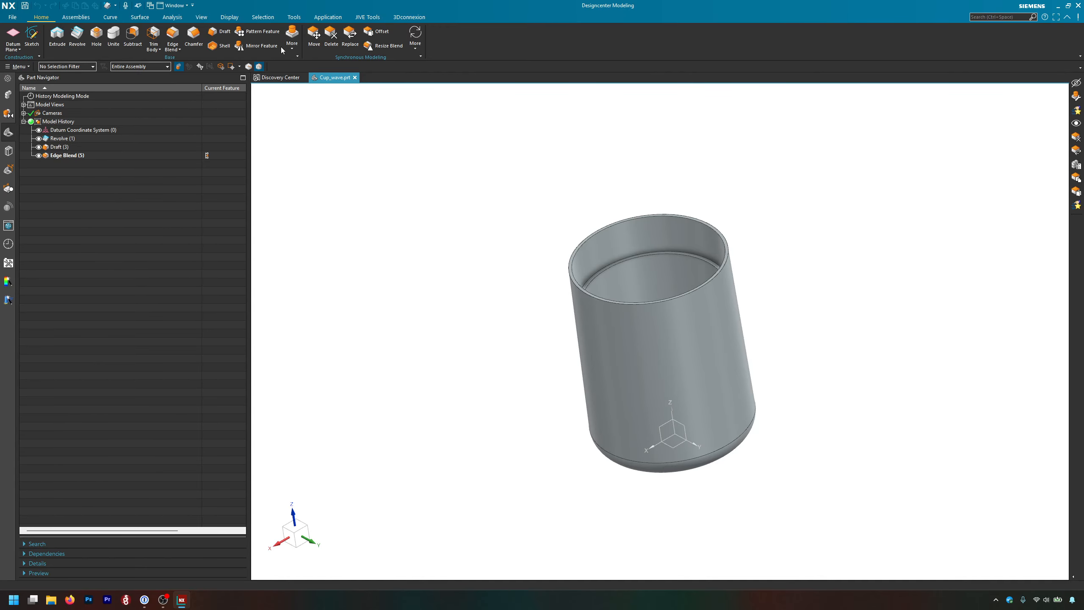
Create a new parent assembly named Cup_Assembly for the cup from the JIVE Seed File Metric ASM MBD template.
left_click(77, 21)
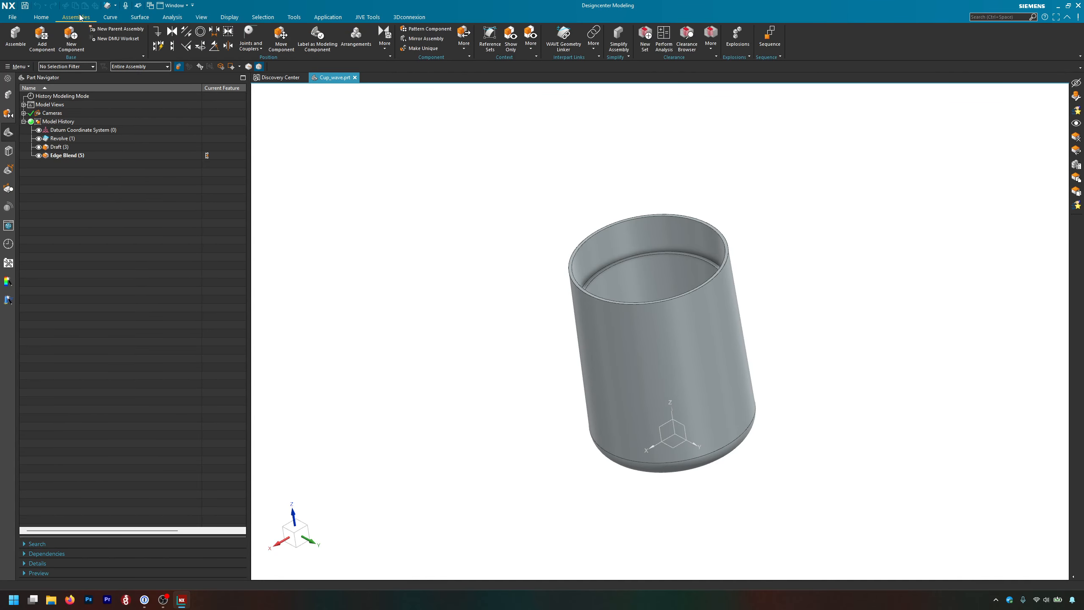
left_click(133, 32)
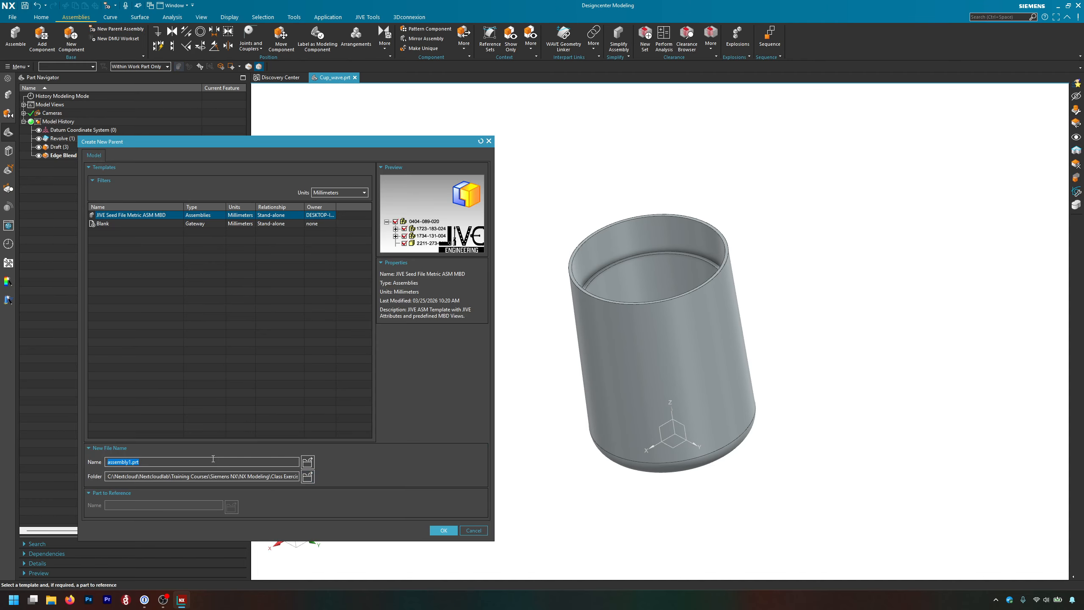
type("Cup_Assembly")
left_click(441, 532)
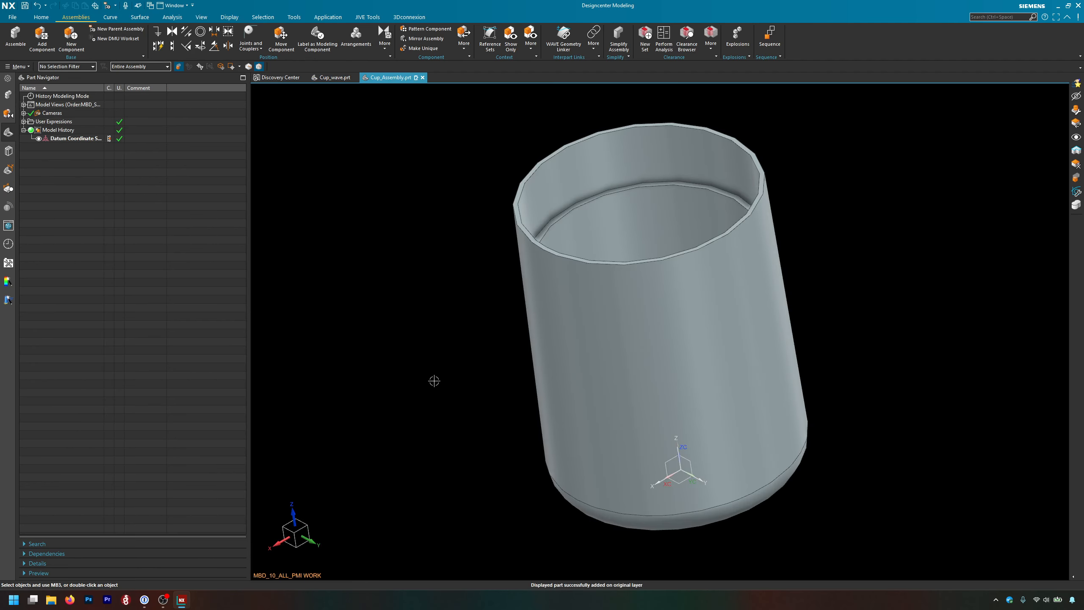
Display the component structure of Cup_Assembly and check how the cup part sits in it.
scroll(433, 380, "down", 2)
scroll(434, 380, "up", 2)
left_click(9, 94)
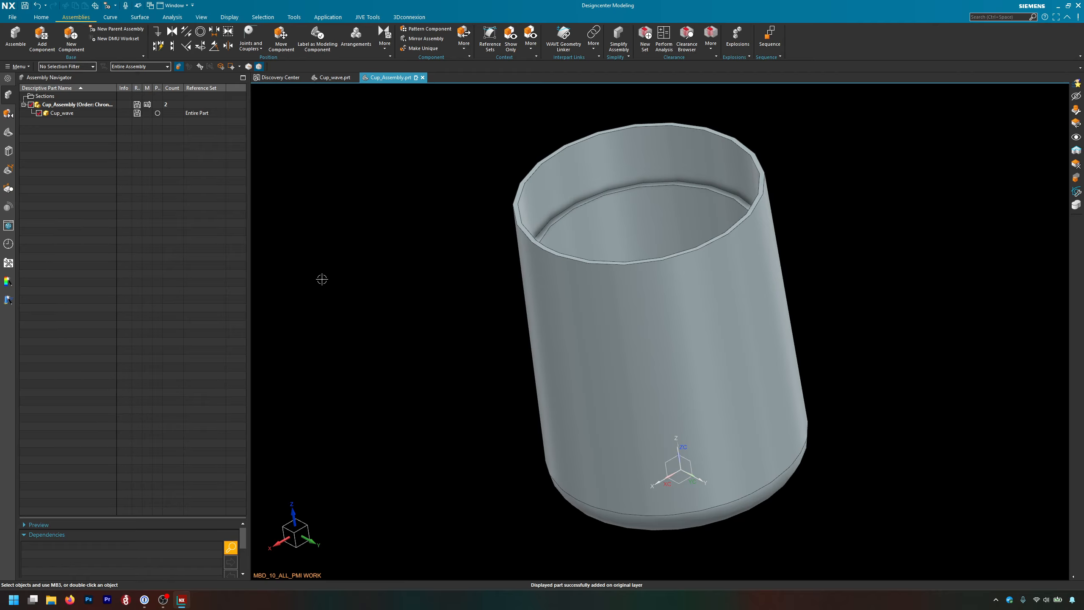
mouse_move(330, 79)
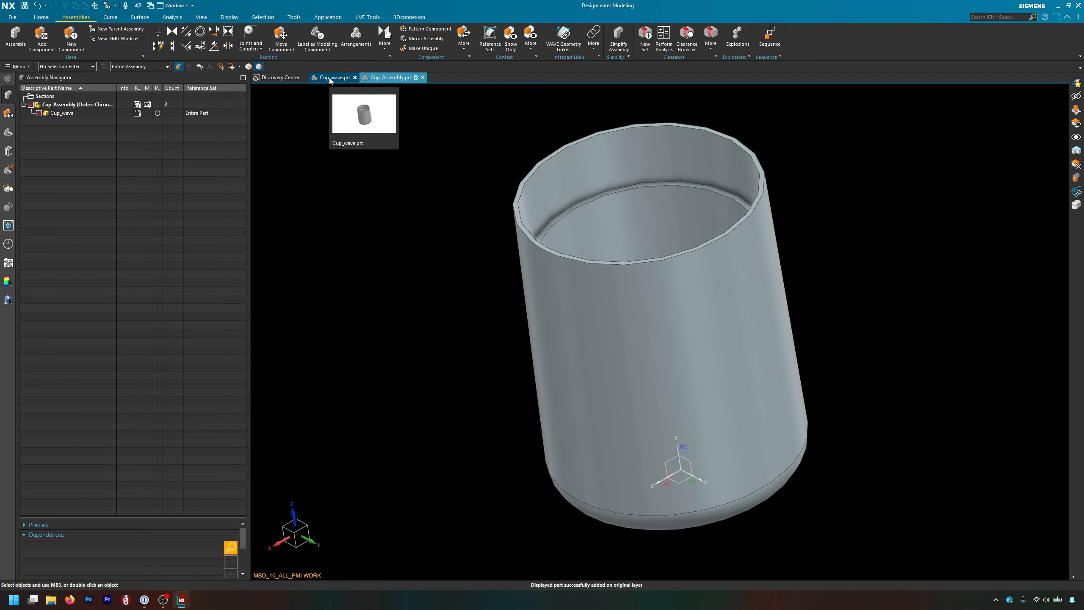
left_click(12, 17)
left_click(12, 33)
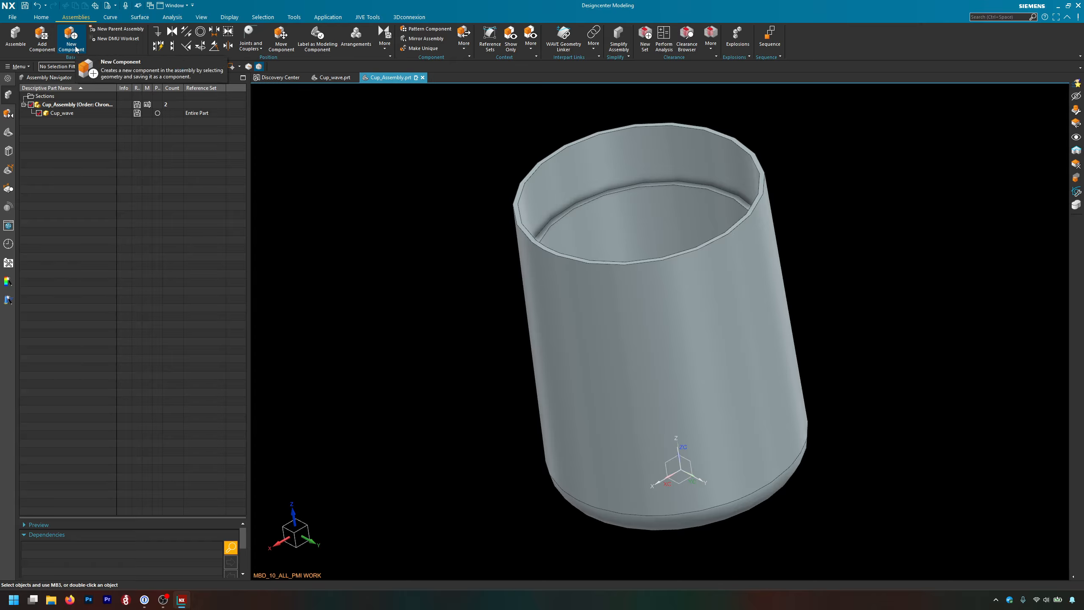
Add an empty new component named lid to the assembly using the JIVE Seed File Metric MBD modeling template.
left_click(73, 48)
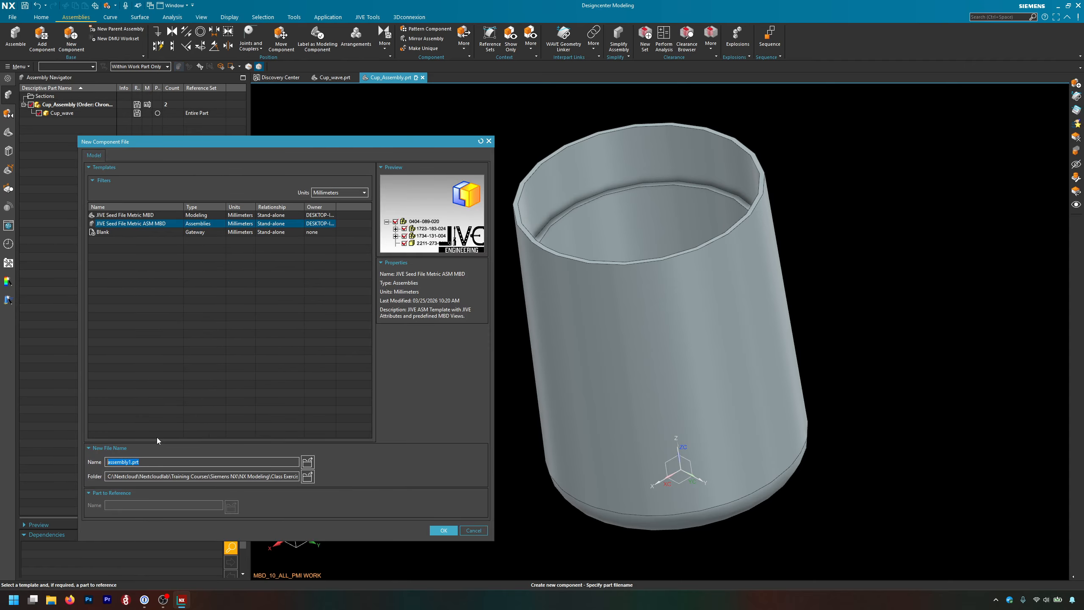
left_click(139, 217)
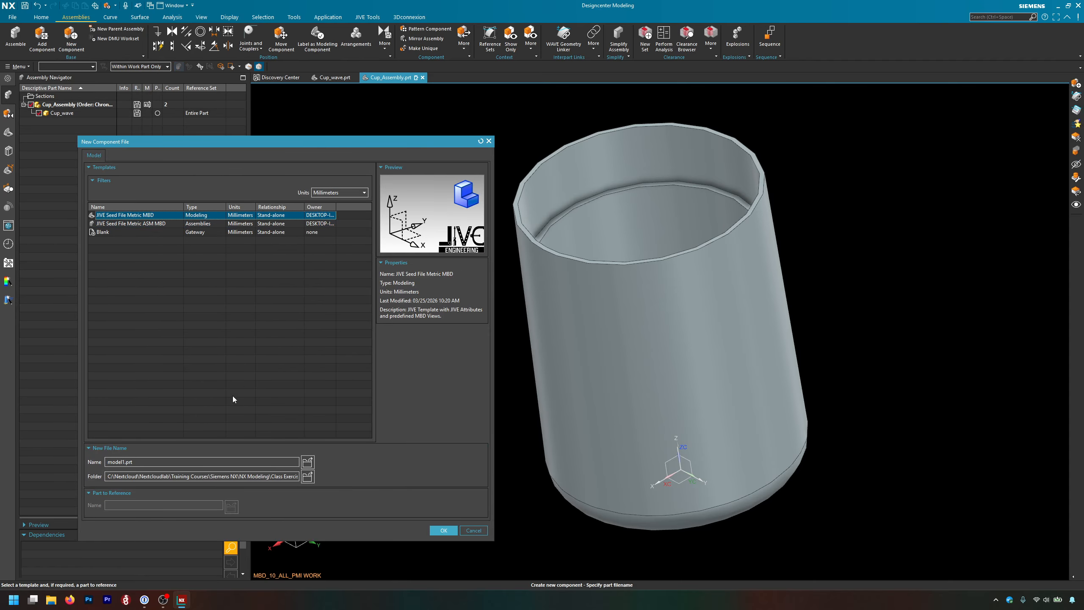
left_click_drag(164, 461, 2, 460)
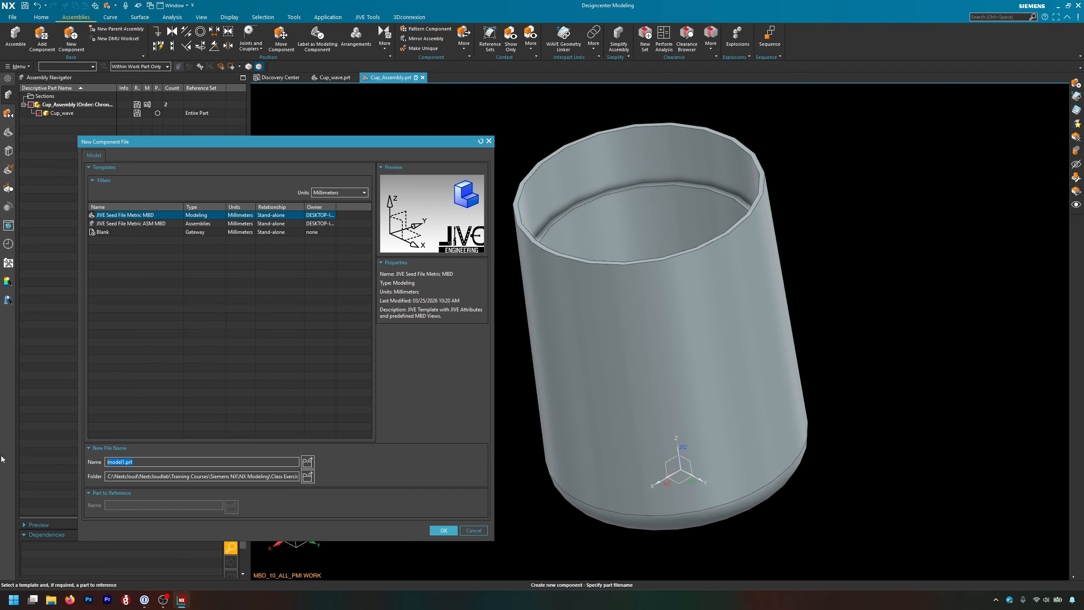
type("lid")
left_click(444, 530)
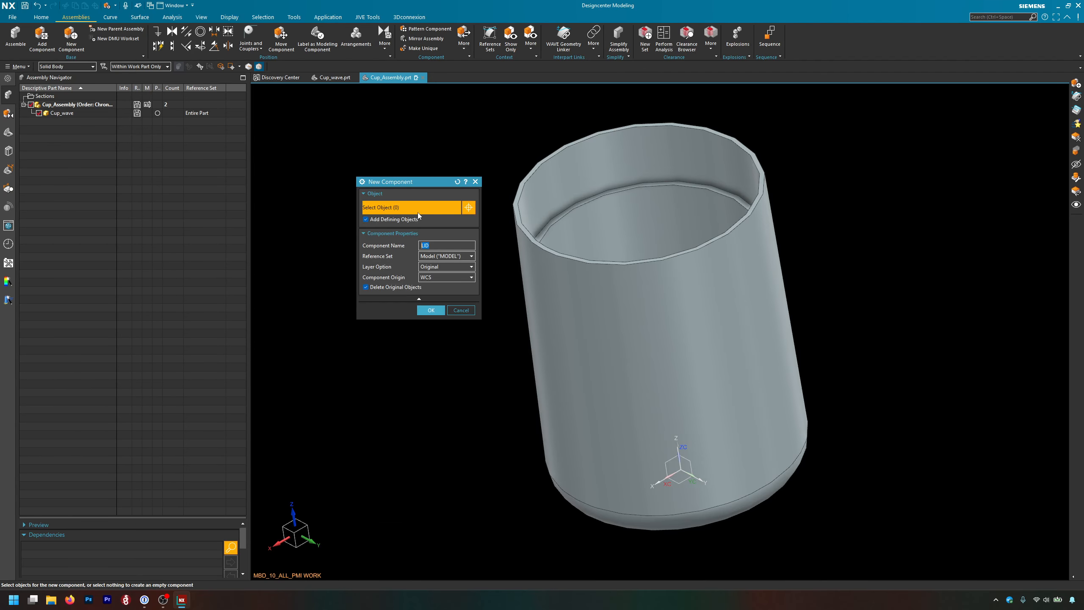
left_click(431, 310)
left_click(431, 310)
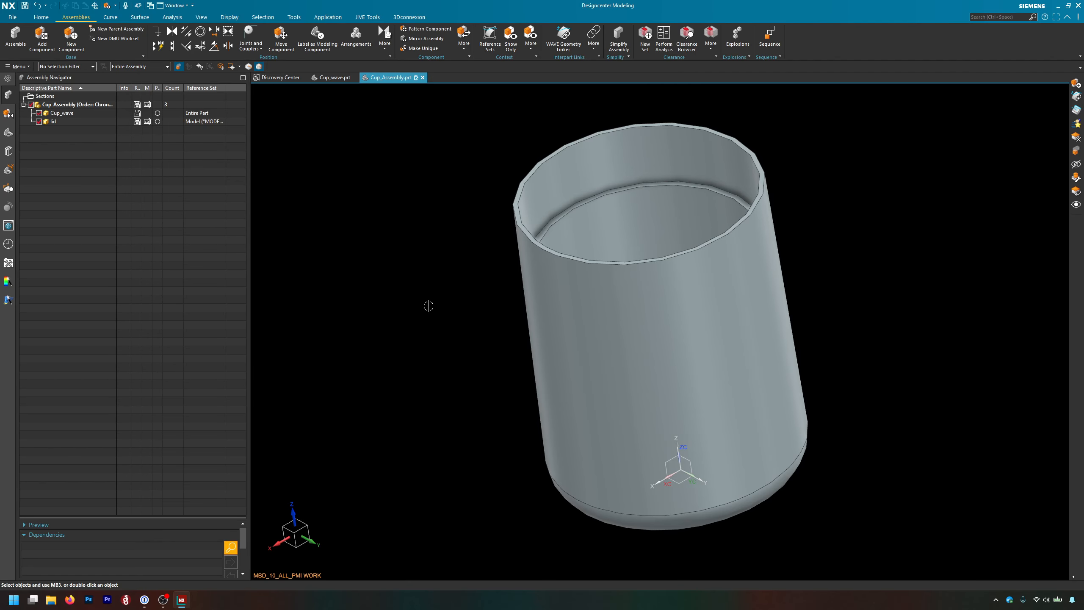
Make the lid component the work part within the assembly.
left_click(66, 114)
key("Escape")
double_click(66, 121)
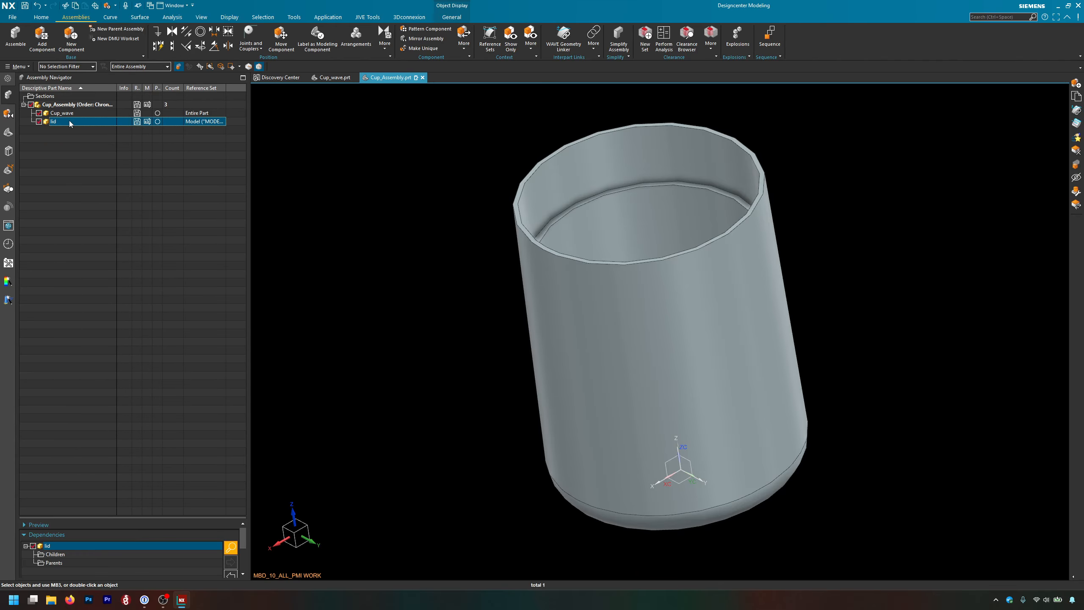
middle_click_drag(454, 282, 462, 284)
scroll(460, 282, "down", 3)
scroll(461, 282, "up", 3)
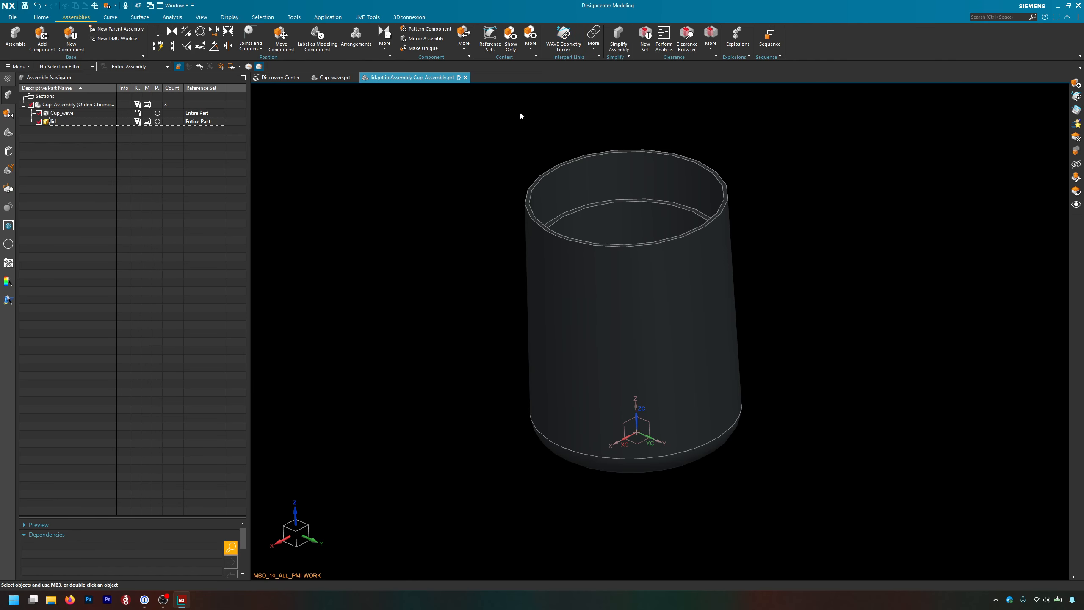
Start the WAVE Geometry Linker, set the link type to Composite Curve and expand its settings.
left_click(563, 43)
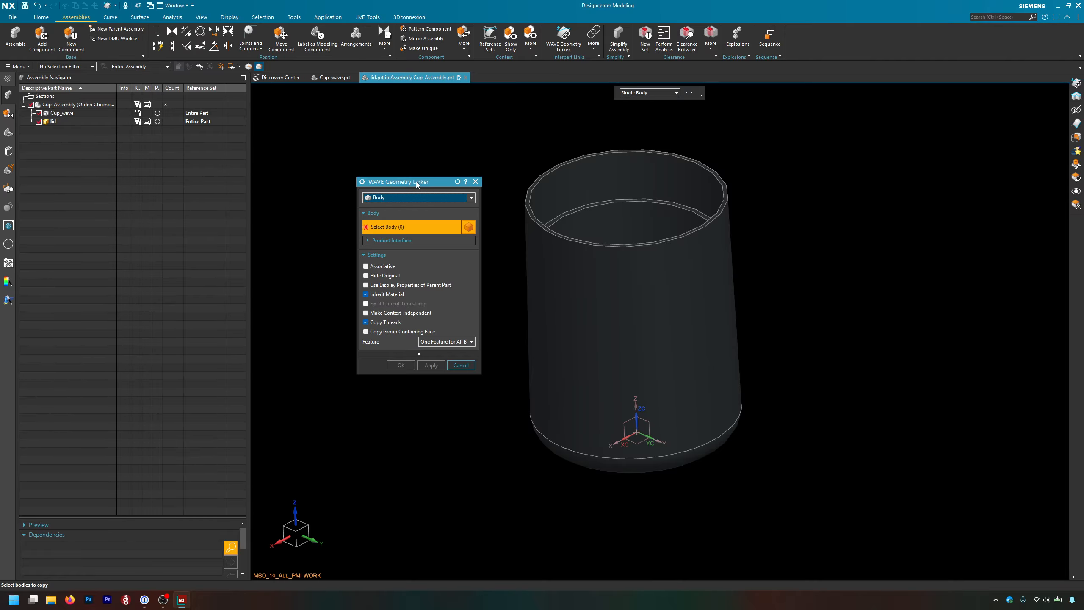
left_click_drag(416, 182, 377, 147)
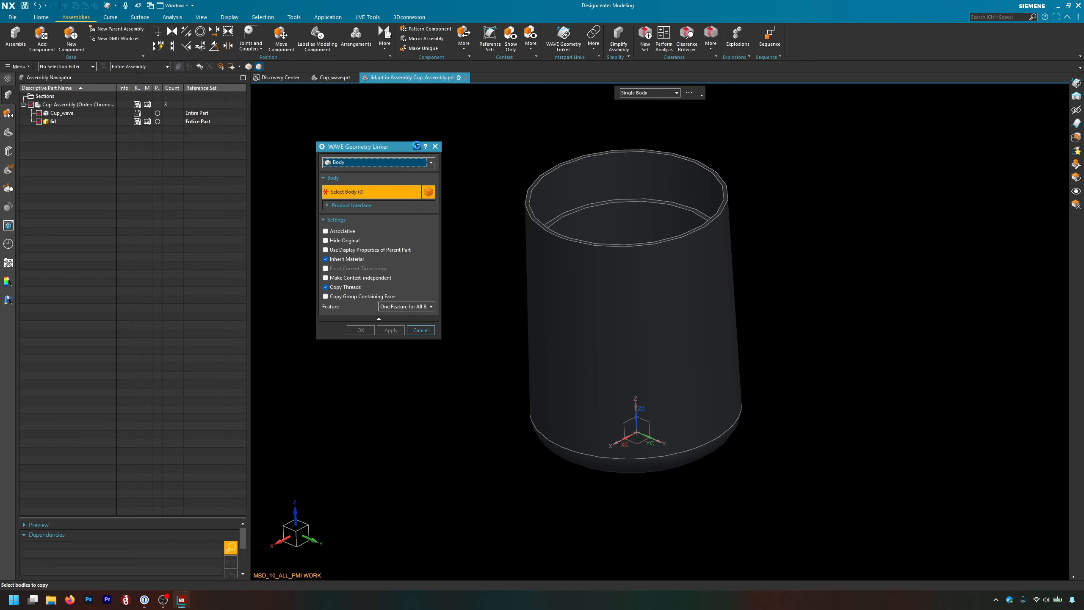
left_click(417, 158)
left_click(357, 177)
left_click(375, 163)
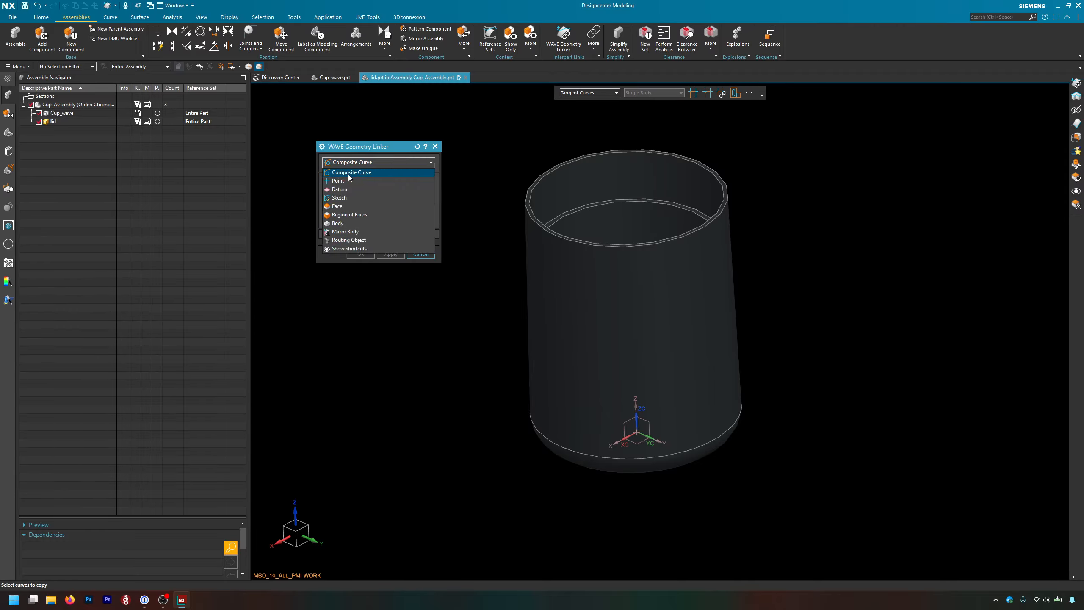
left_click(370, 152)
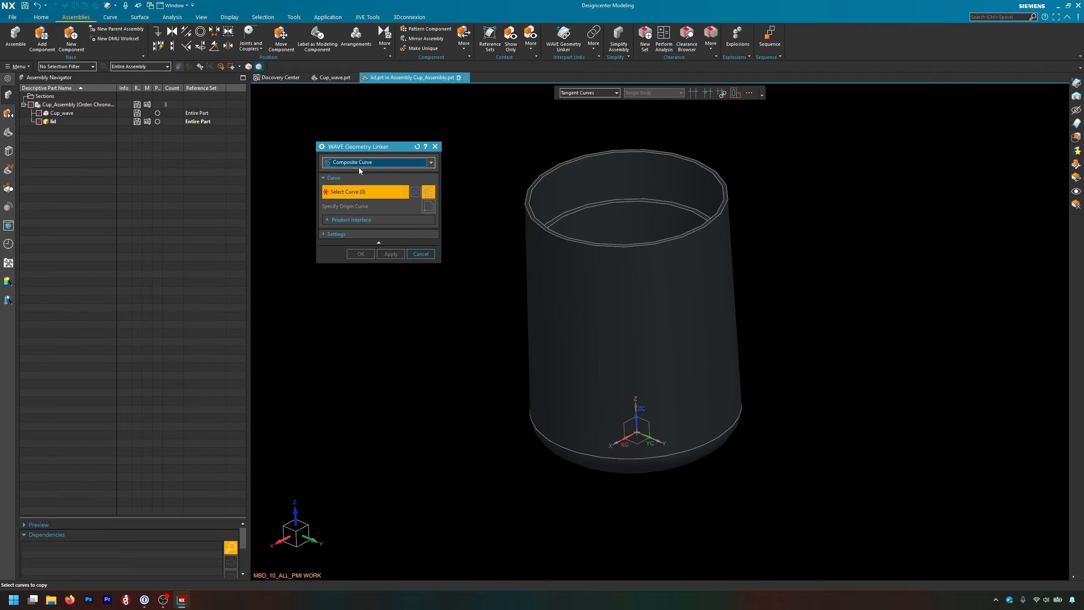
left_click(355, 234)
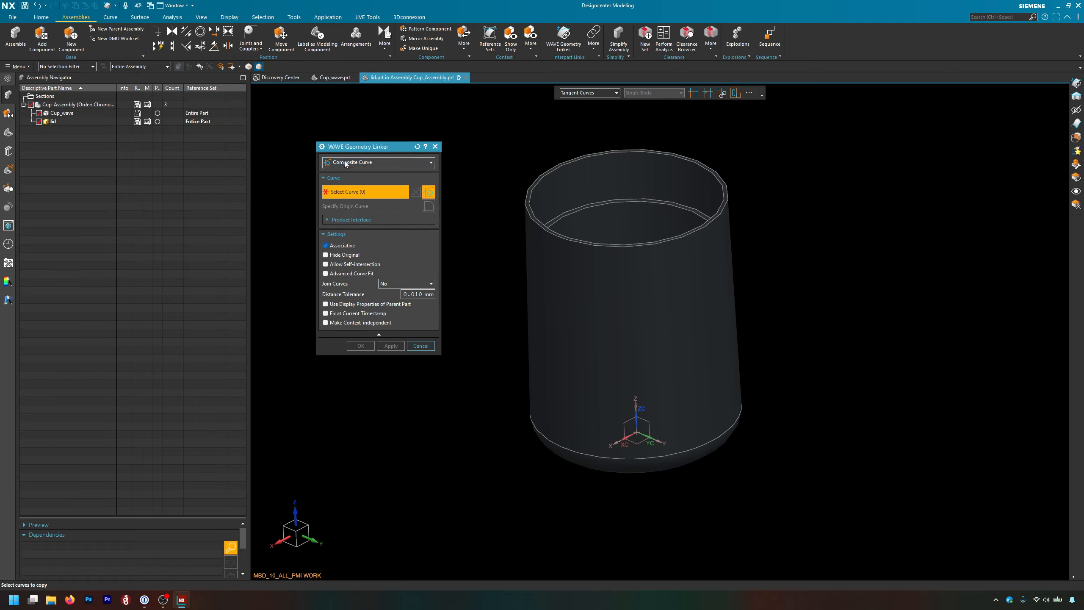
Change the link type to Face and keep the face option at Face Chain.
left_click(345, 162)
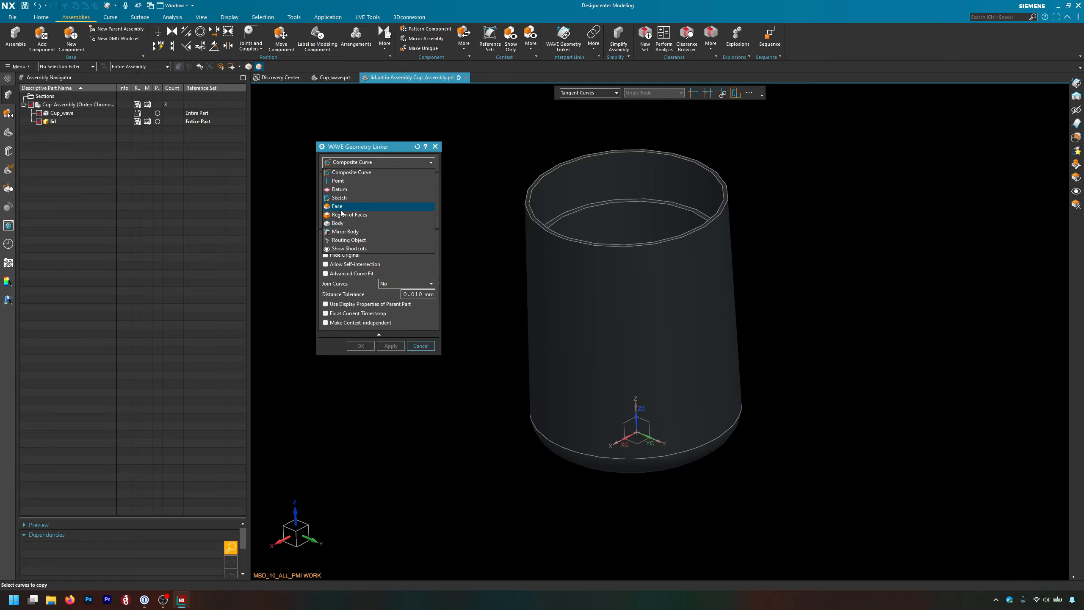
left_click(341, 209)
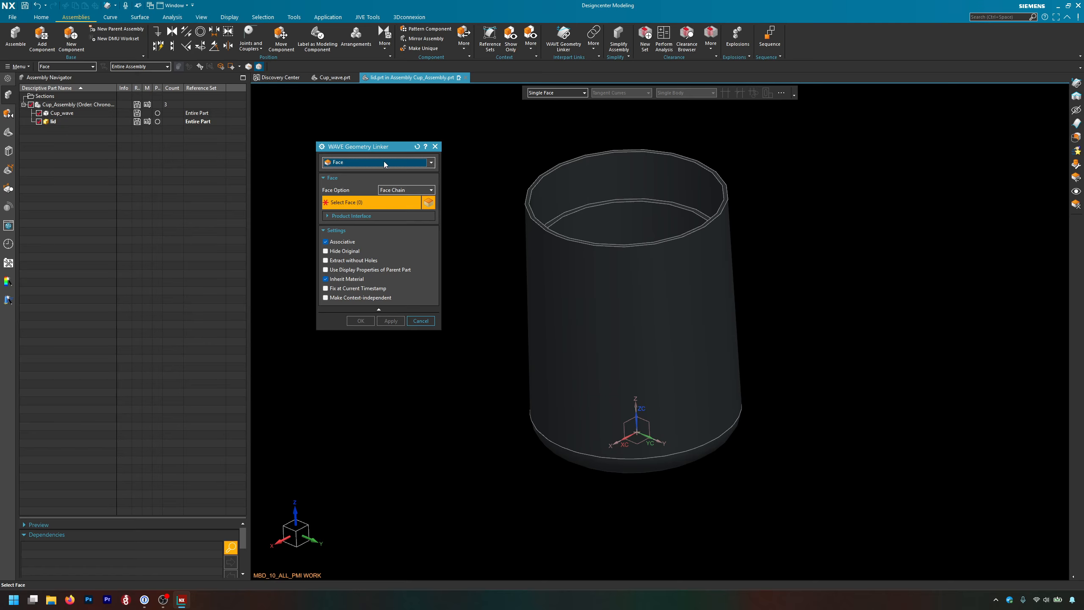
left_click(403, 191)
left_click(394, 221)
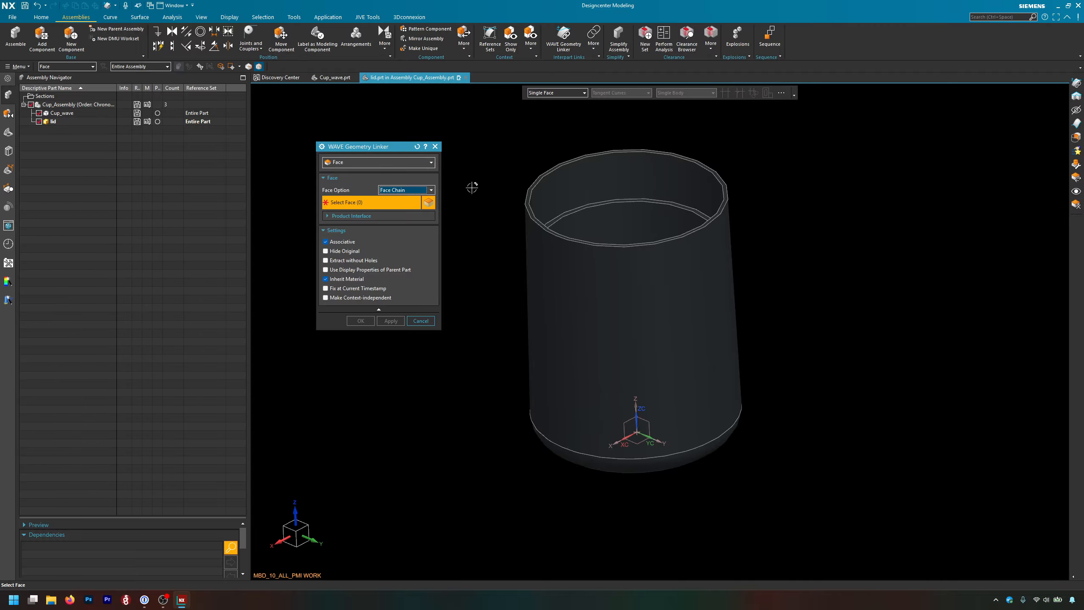
Link the cup's inner ledge face, the inner wall above it and the top rim face into the lid.
scroll(510, 185, "up", 5)
left_click(619, 257)
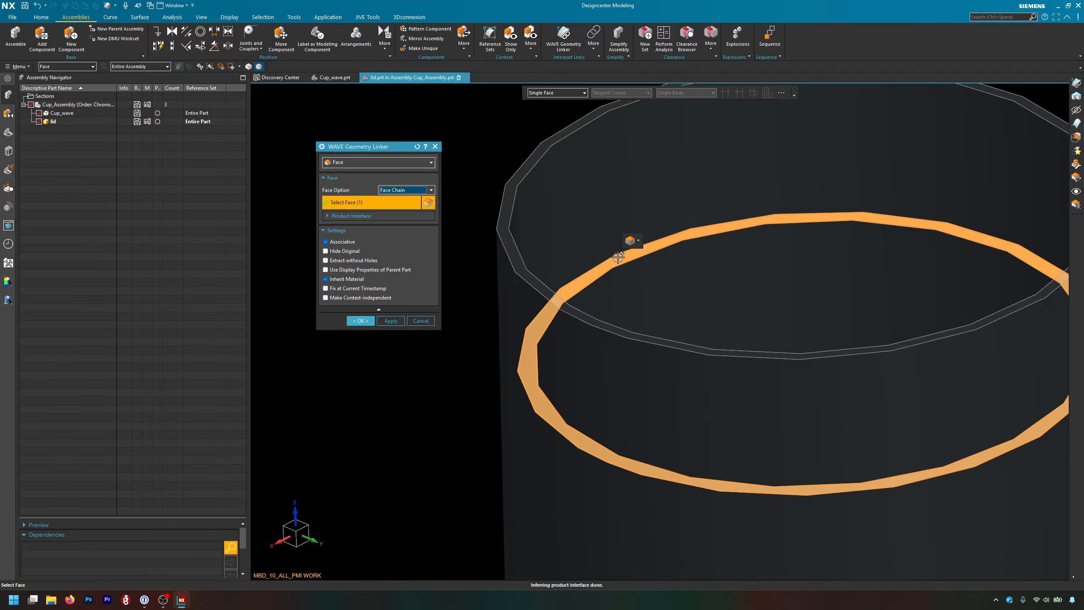
scroll(623, 248, "down", 5)
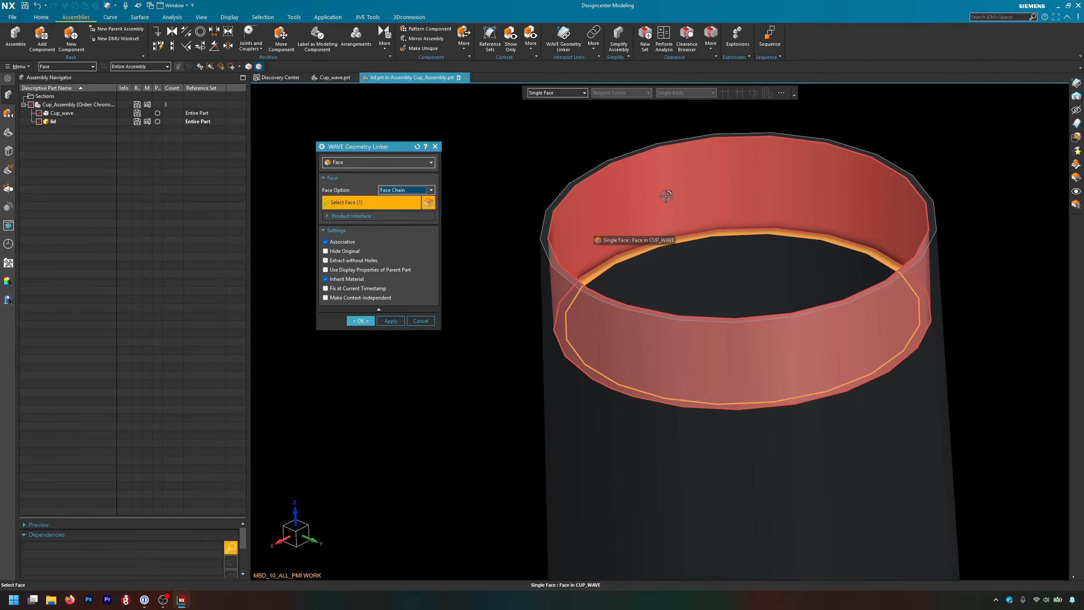
left_click(683, 180)
left_click(544, 221)
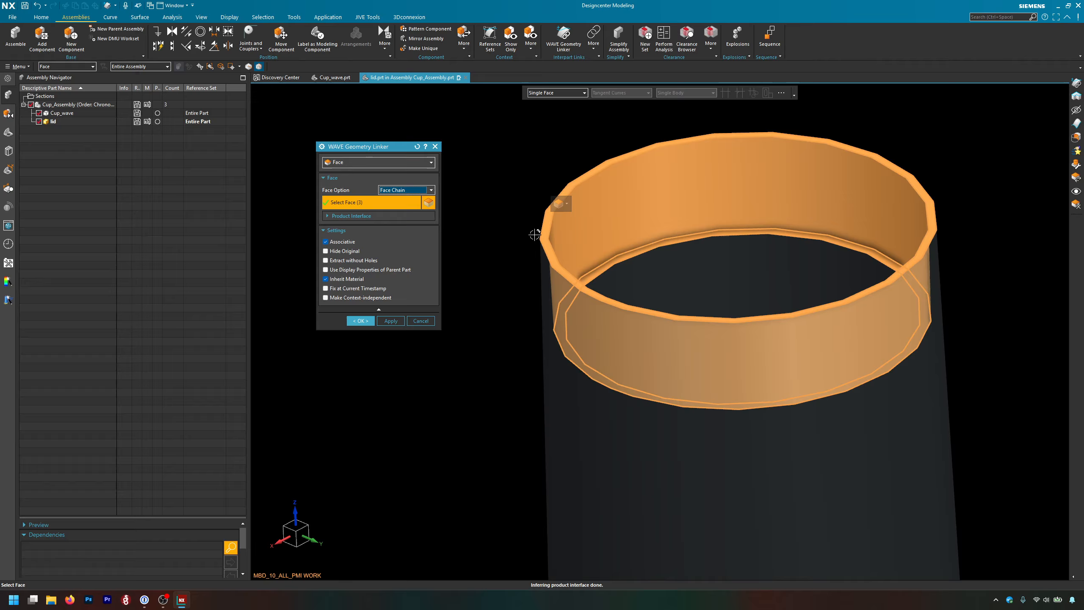
scroll(507, 275, "down", 3)
scroll(502, 220, "up", 3)
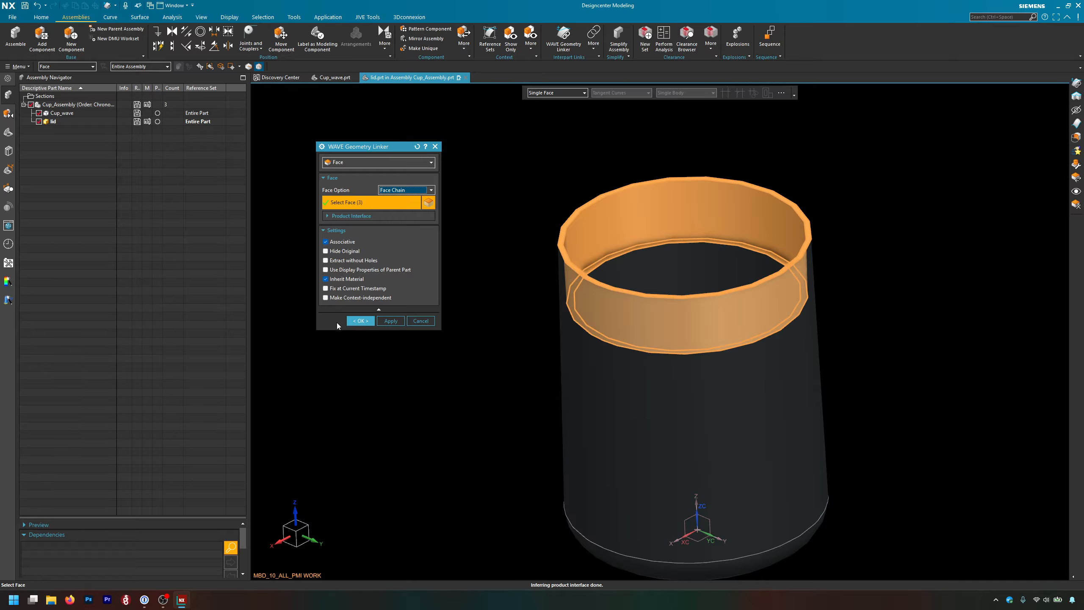
left_click(360, 321)
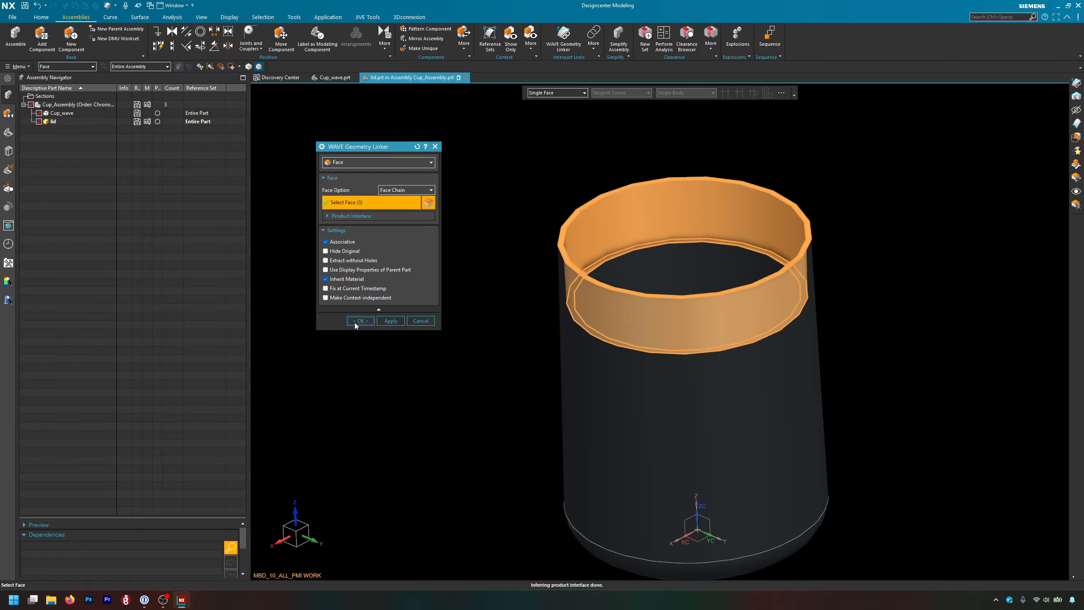
Open the lid component in its own window and view the linked faces.
right_click(58, 121)
left_click(85, 138)
scroll(758, 273, "up", 2)
scroll(757, 273, "down", 2)
middle_click_drag(710, 209, 673, 243)
scroll(673, 243, "up", 2)
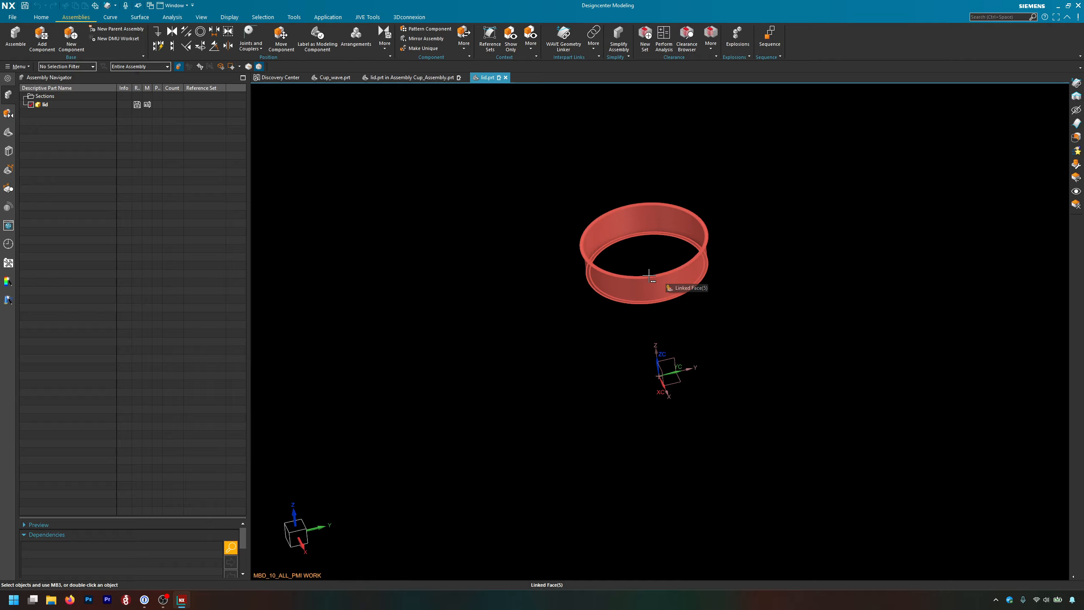
Inspect the Linked Face feature's parent information and settings in the lid's model history, and close it without changes.
left_click(9, 134)
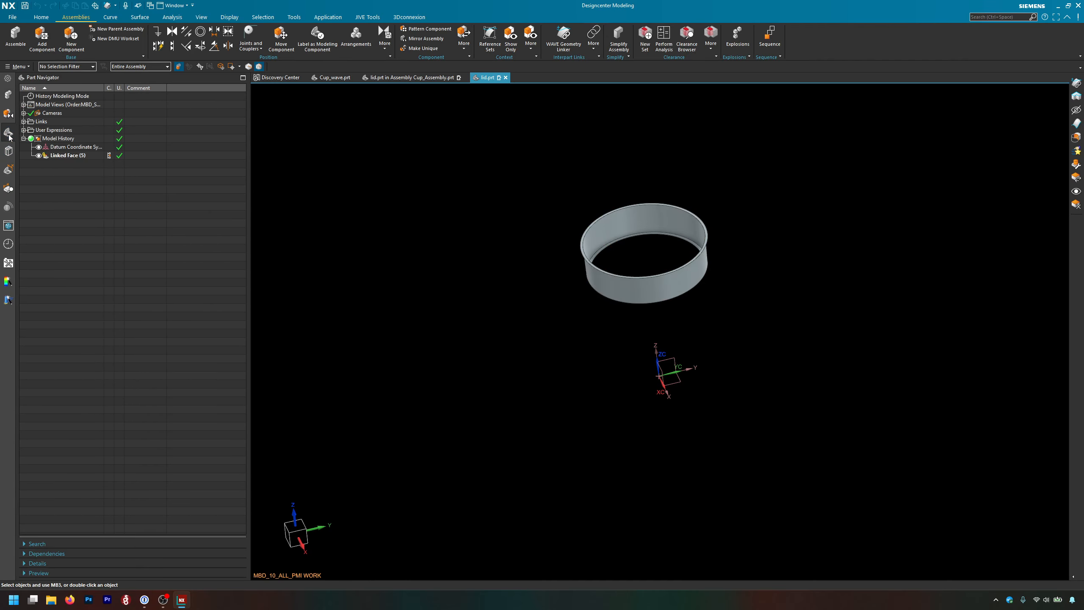
double_click(80, 155)
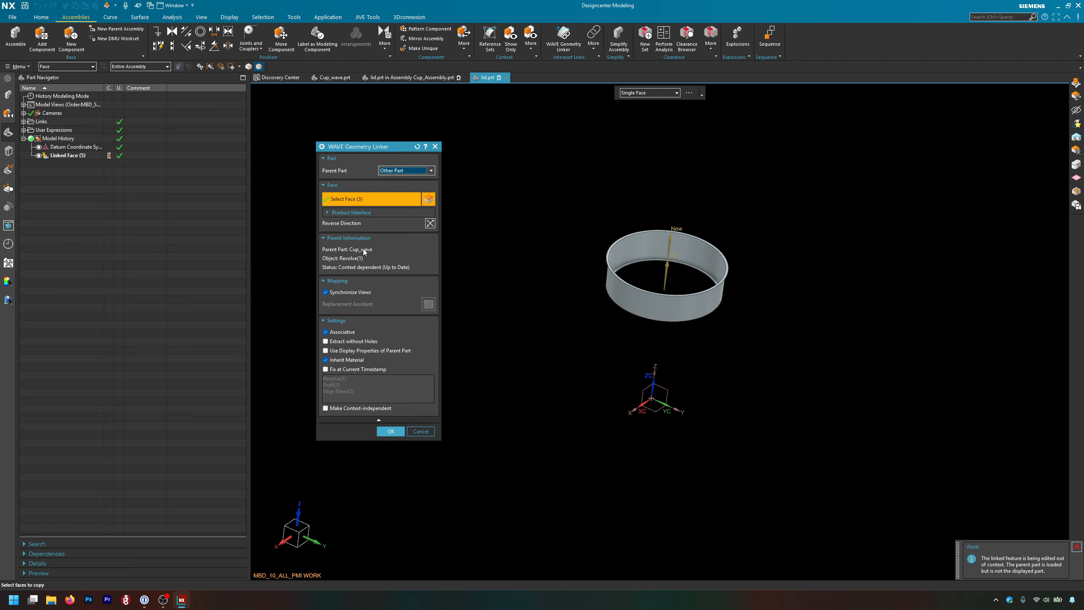
key("ctrl")
key("ctrl")
key("ctrl")
left_click(435, 146)
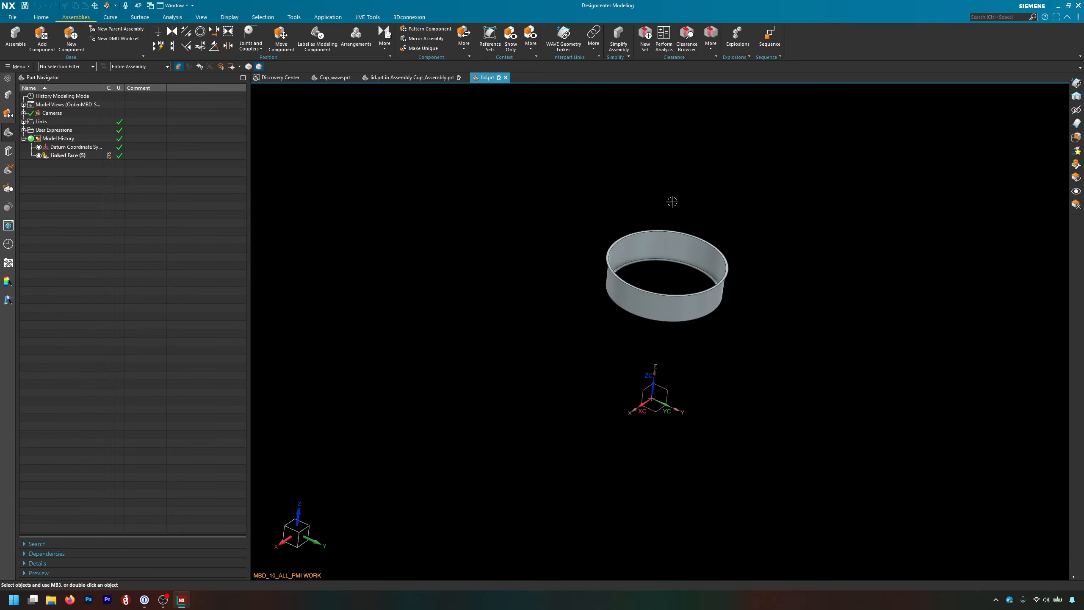
Start an Extrude using the Single Curve rule and select the outer edge of the linked rim face as the section.
scroll(703, 257, "up", 2)
scroll(703, 257, "down", 1)
middle_click_drag(702, 258, 649, 235)
scroll(638, 216, "up", 2)
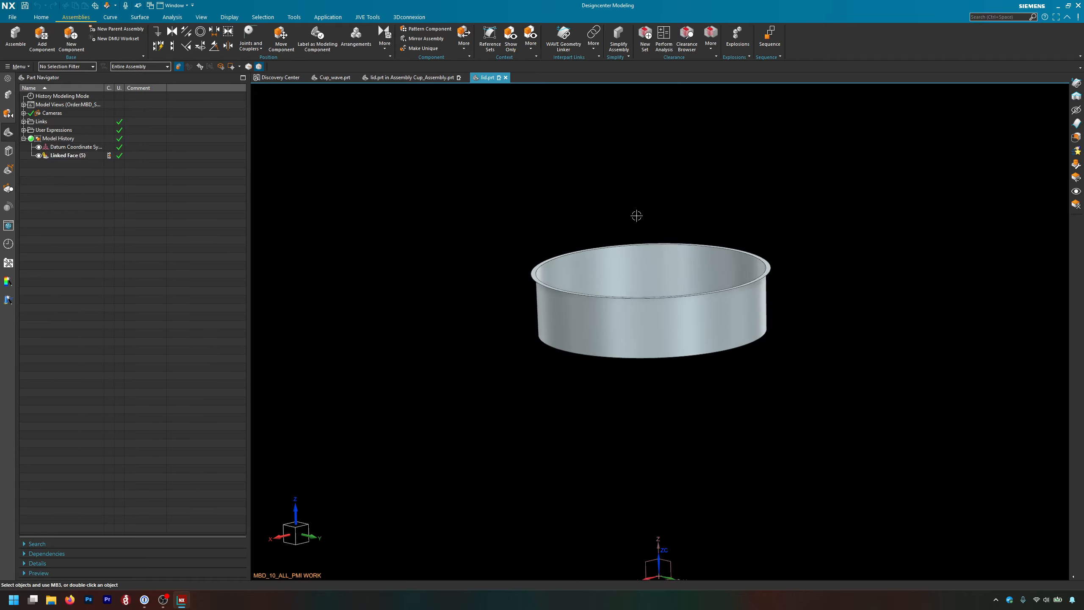
scroll(637, 215, "down", 2)
middle_click_drag(612, 174, 593, 206)
scroll(543, 243, "up", 2)
key("x")
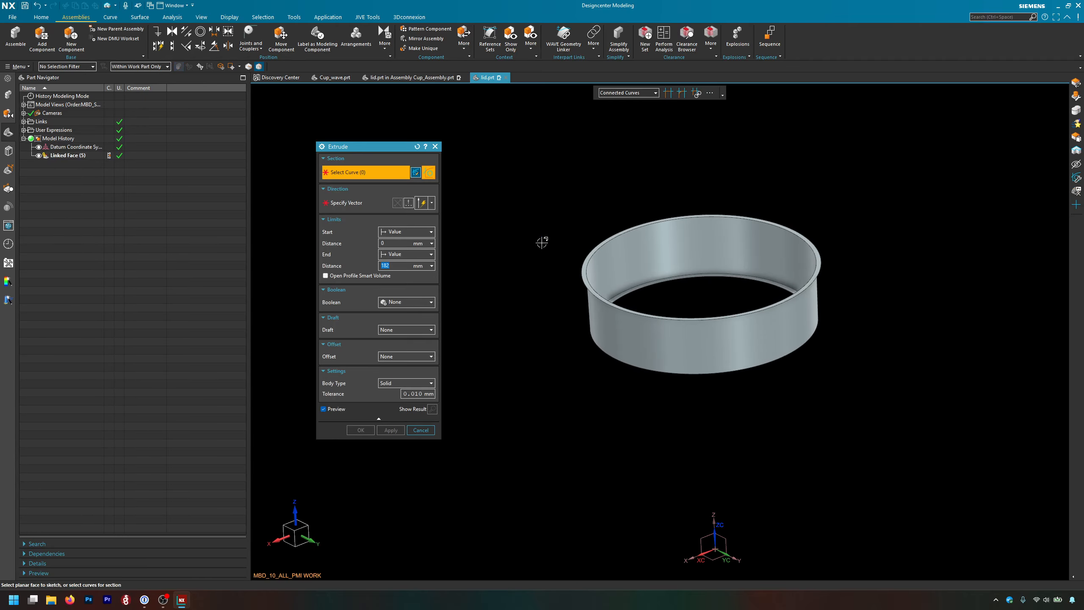
left_click(628, 93)
left_click(617, 101)
scroll(593, 223, "up", 1)
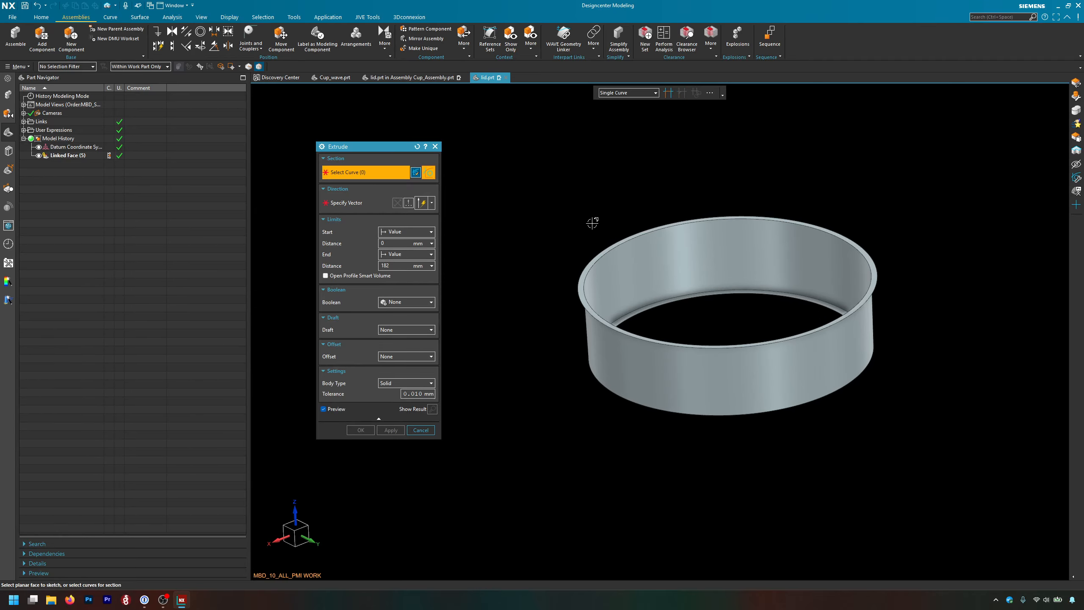
scroll(593, 222, "up", 1)
left_click(576, 286)
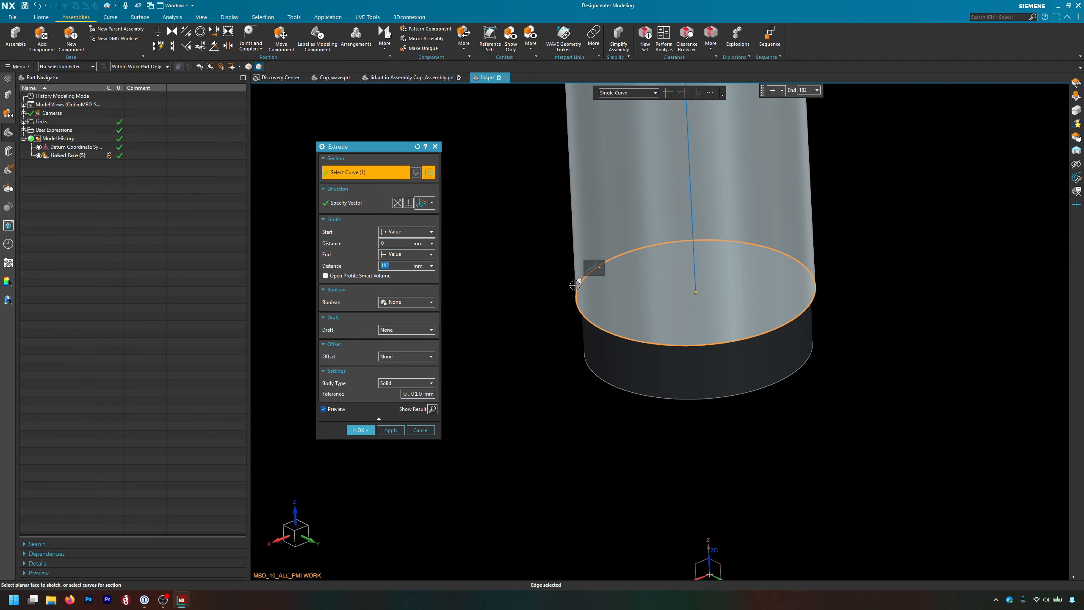
Extrude the rim edge upward 5 mm with the body type set to Sheet.
left_click(387, 383)
left_click(395, 400)
scroll(570, 444, "up", 4)
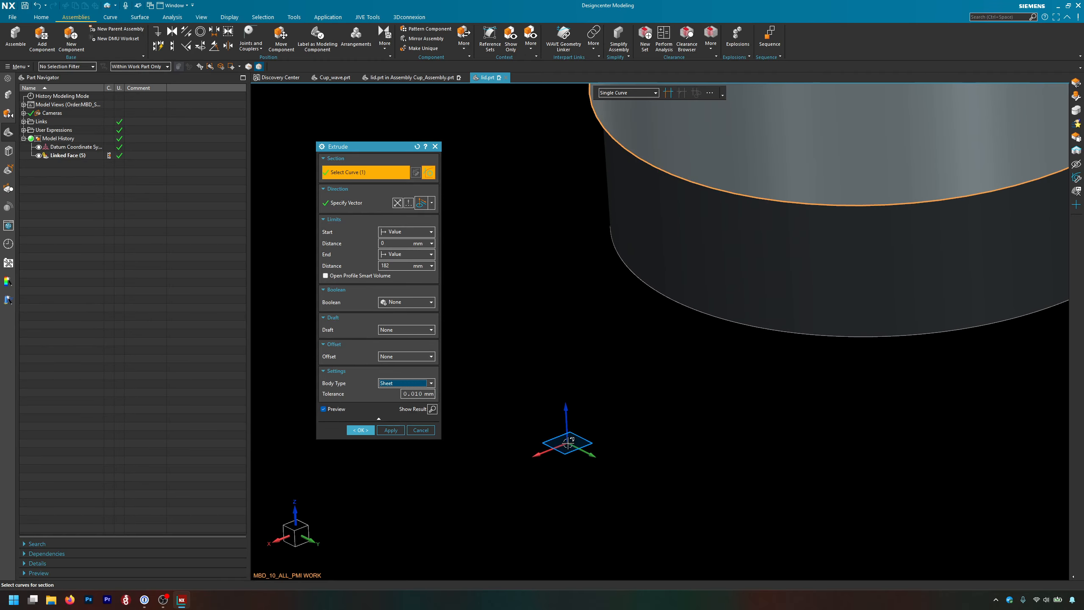
scroll(570, 444, "down", 7)
left_click_drag(623, 101, 626, 352)
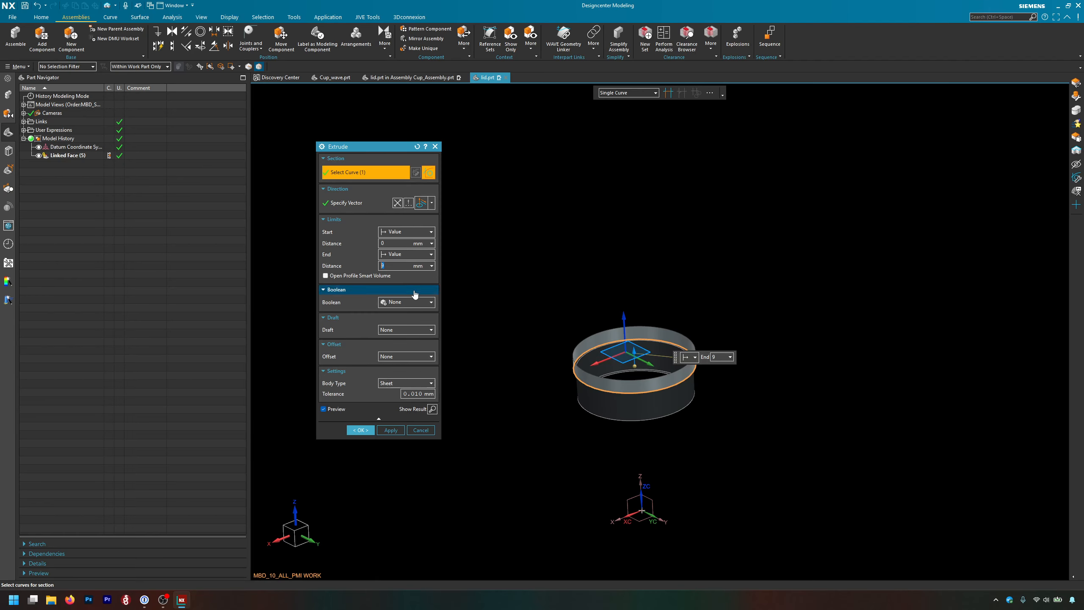
left_click(391, 265)
type("5")
key("Return")
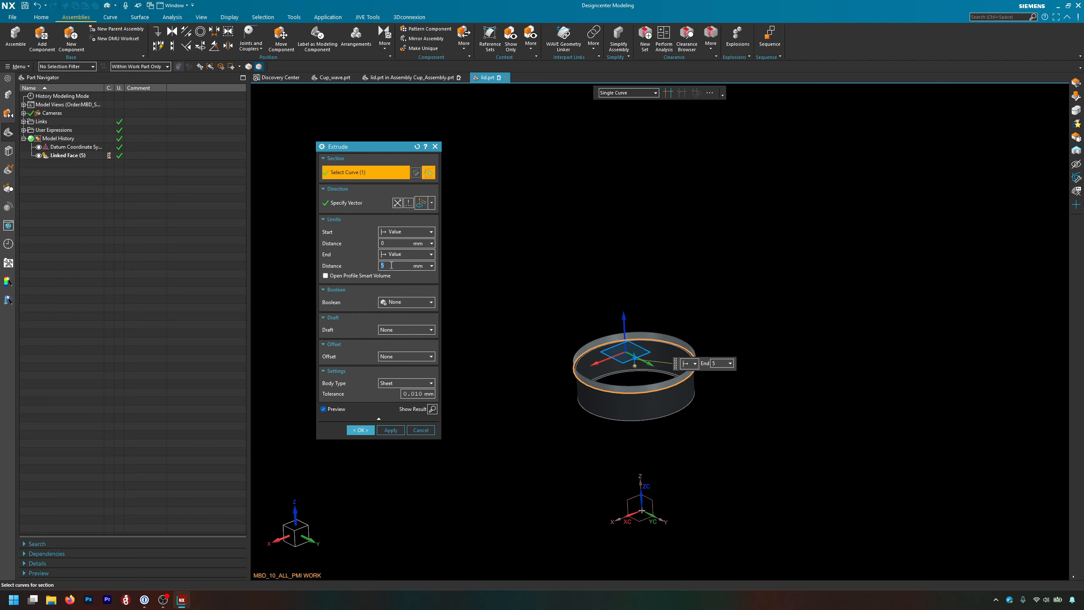
left_click(361, 433)
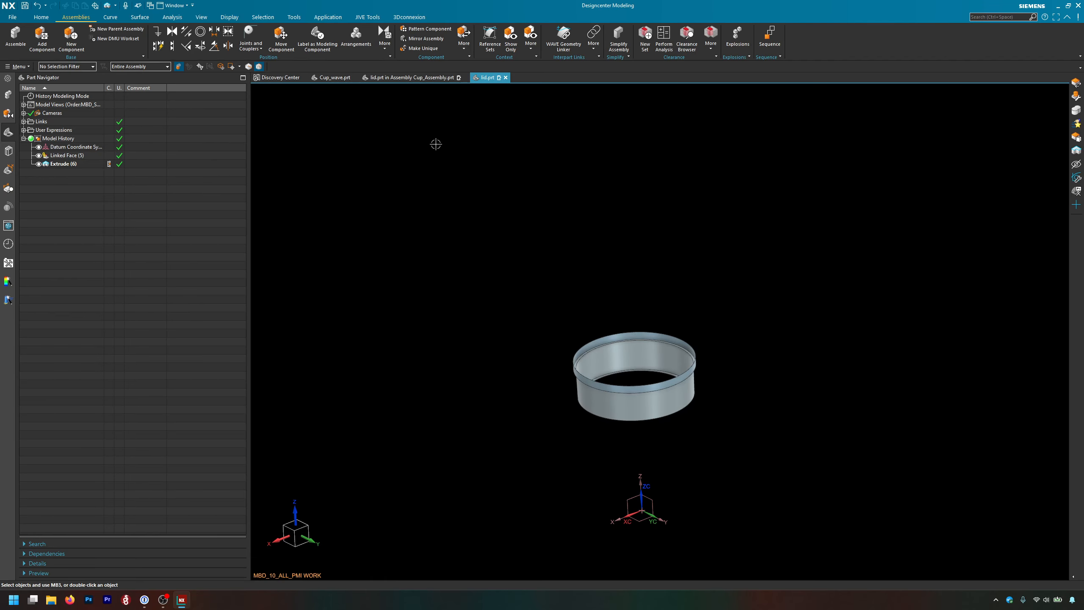
Create a Bounded Plane from the upper edge of the extruded sheet to cap the lid's top.
left_click(140, 17)
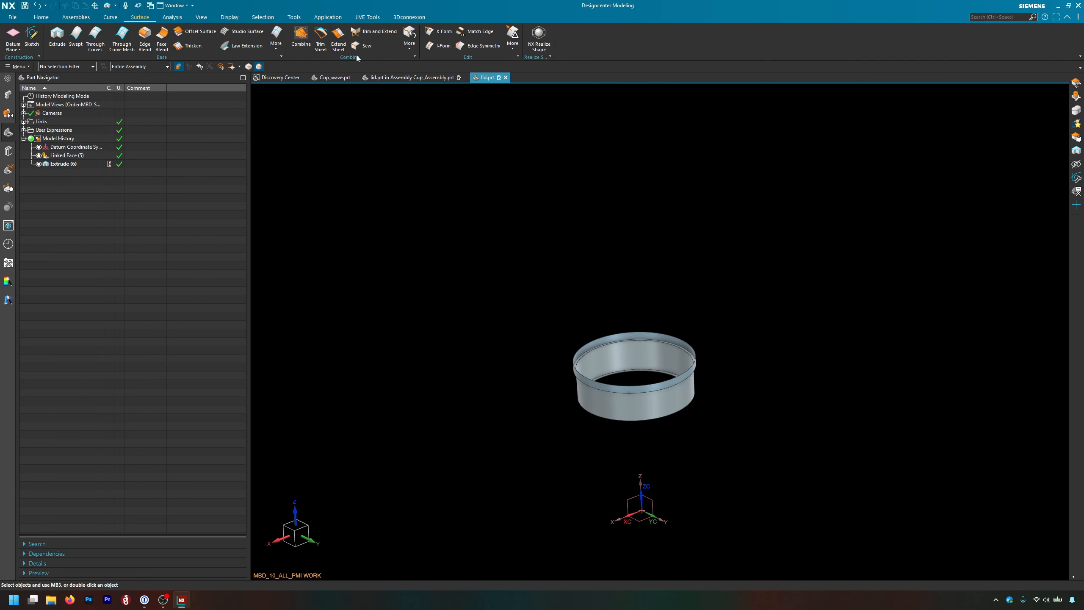
left_click(276, 40)
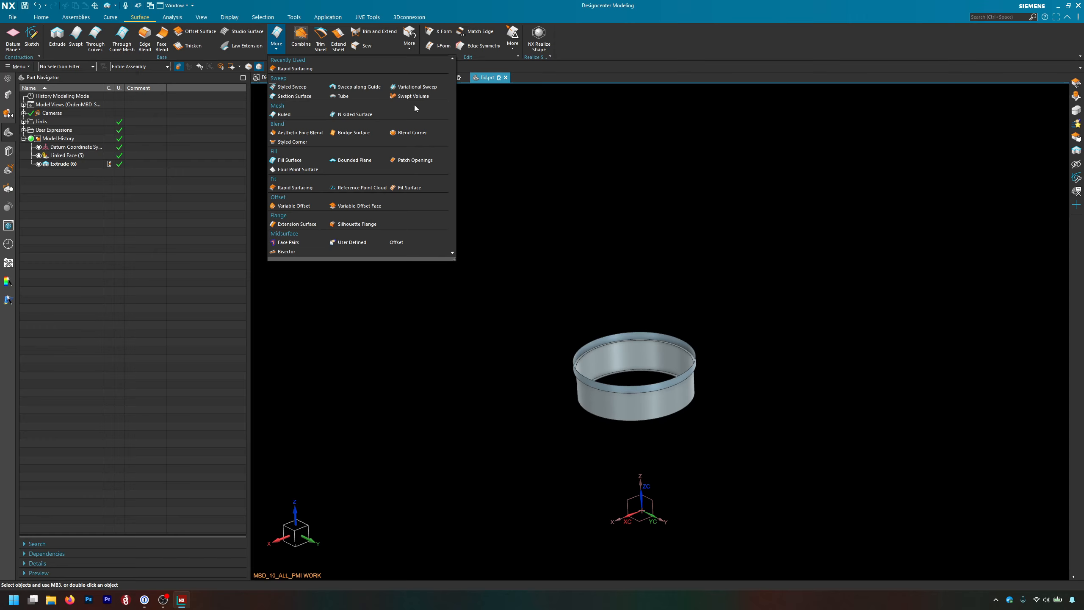
left_click(355, 160)
scroll(582, 325, "down", 5)
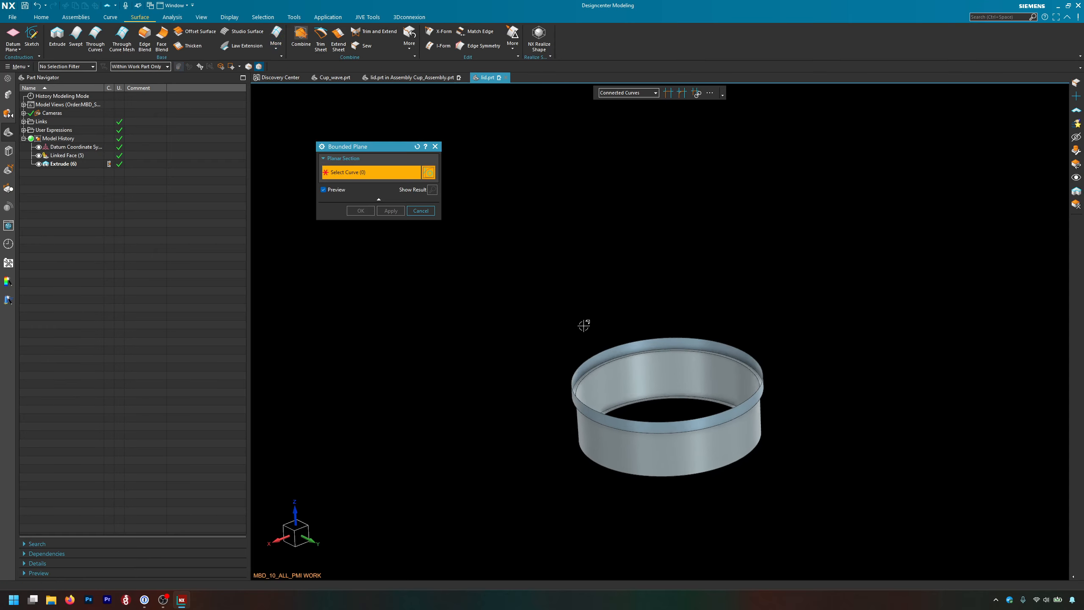
left_click(625, 341)
left_click(390, 211)
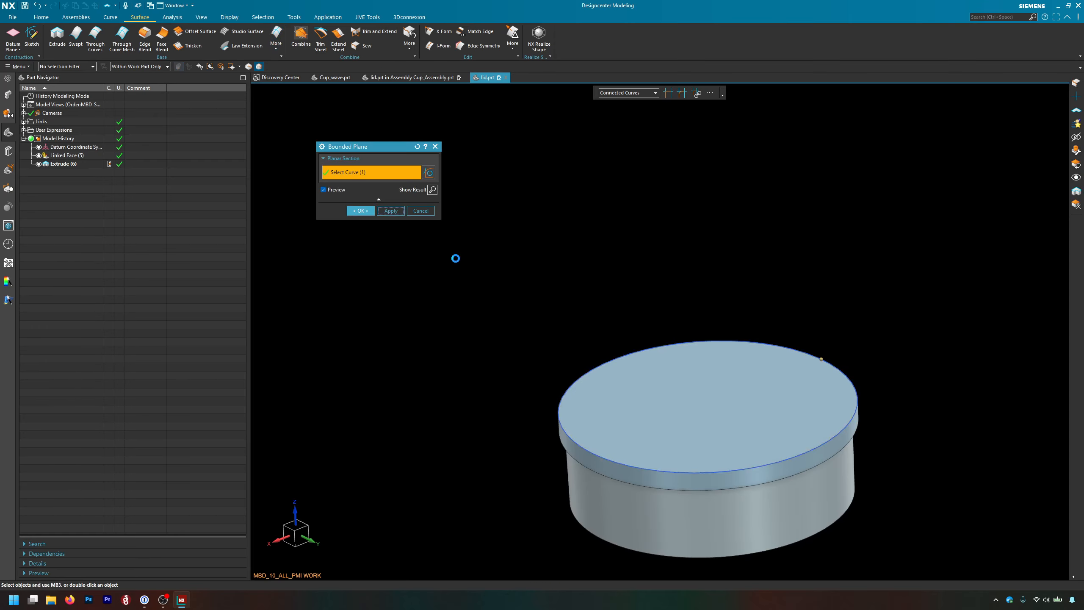
Close the lid's bottom opening with a Bounded Plane on the inner edge of the linked ledge face.
middle_click_drag(572, 284, 559, 216)
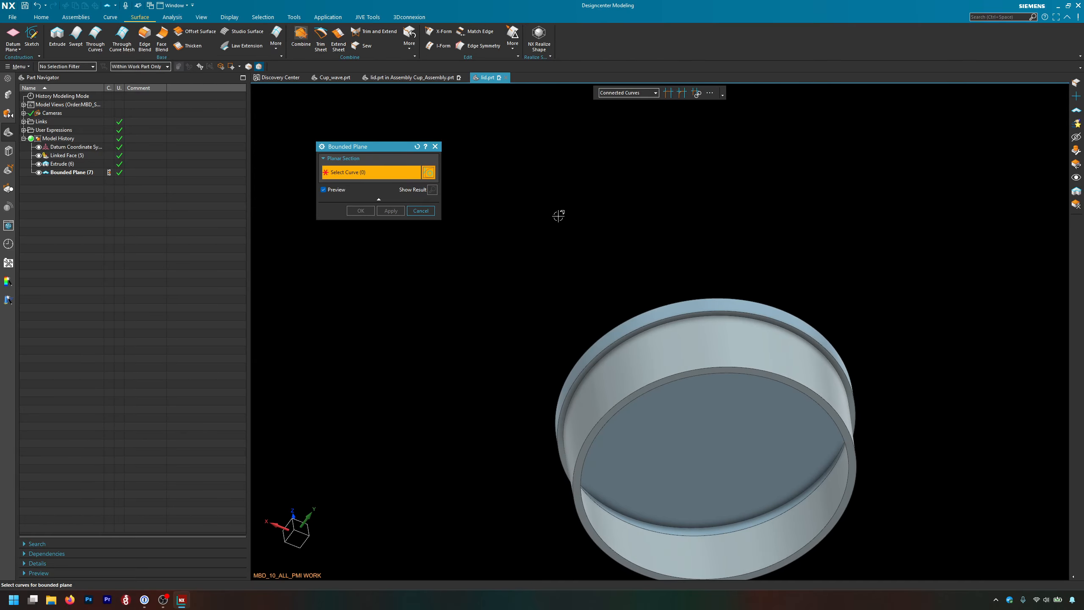
left_click(629, 390)
left_click(361, 211)
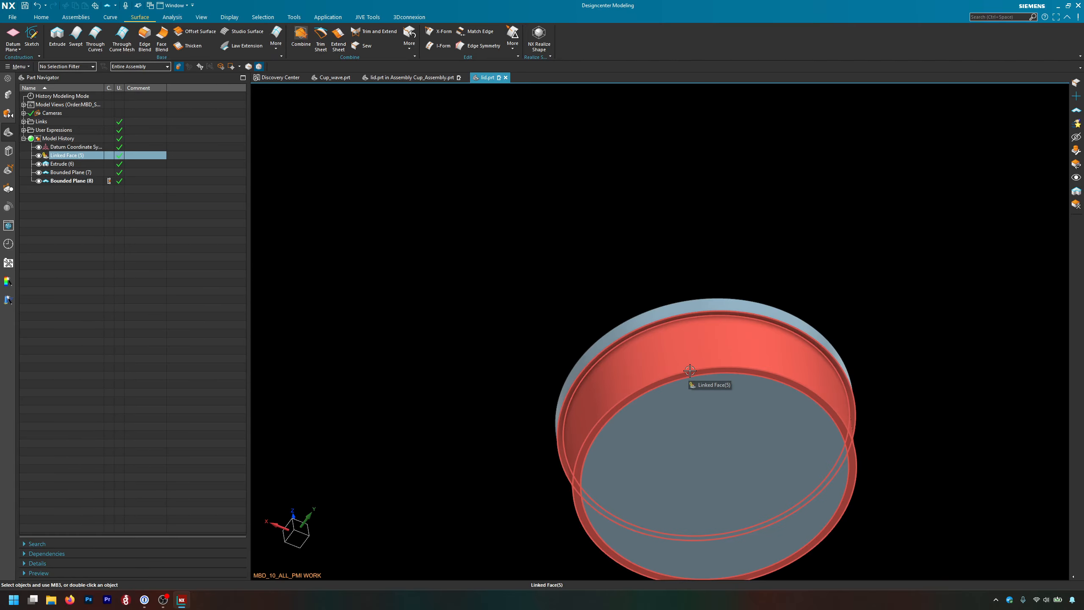
Sew the lid's sheets into one body, using the top plane as target and the other three sheets as tools.
middle_click_drag(637, 198, 617, 256)
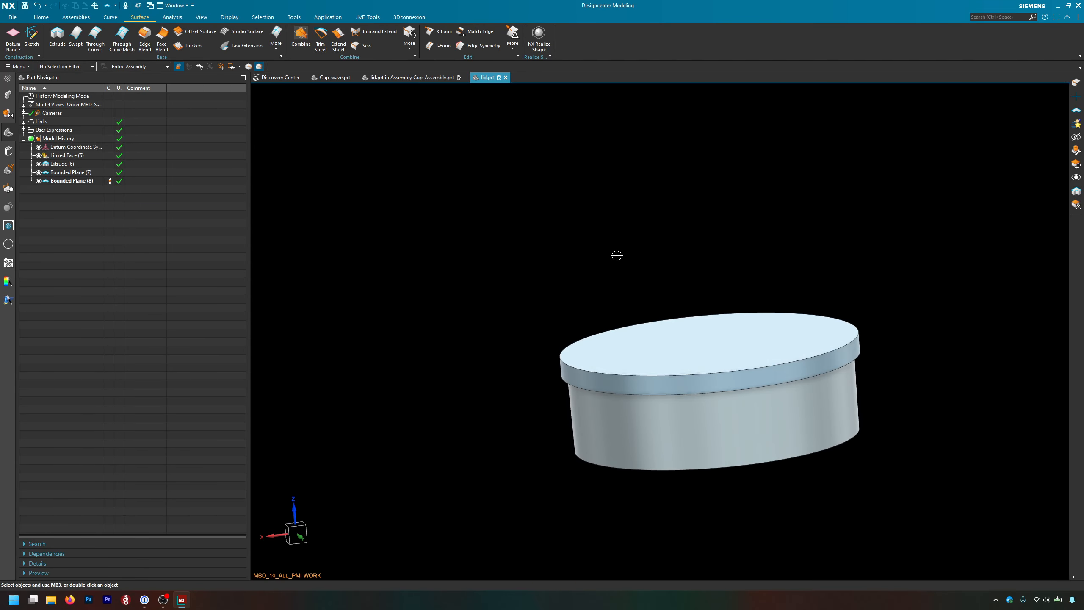
left_click(366, 45)
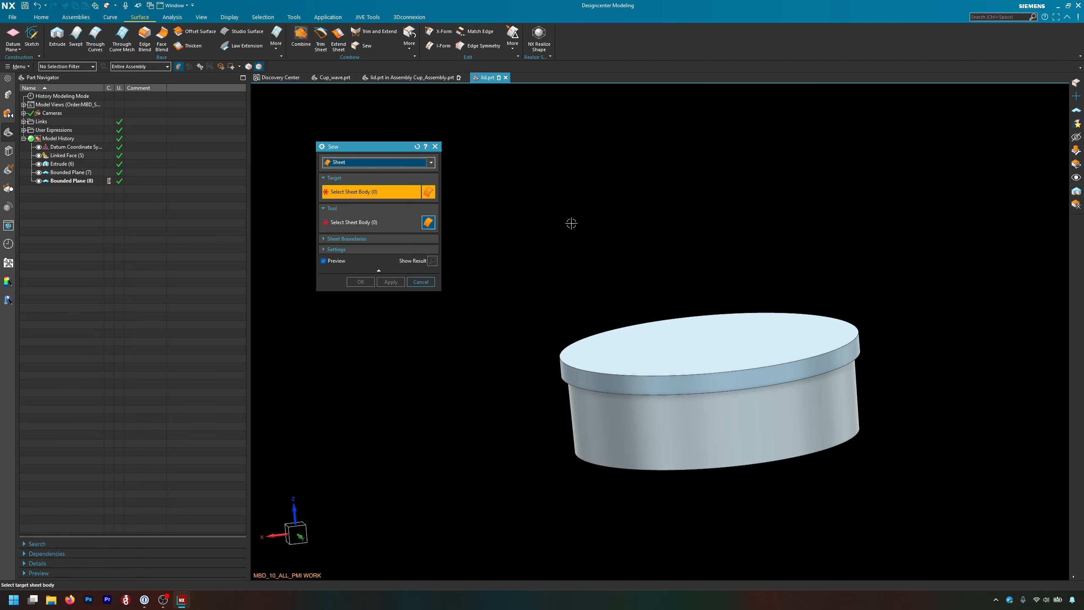
left_click(708, 340)
scroll(555, 295, "down", 2)
left_click_drag(512, 234, 873, 469)
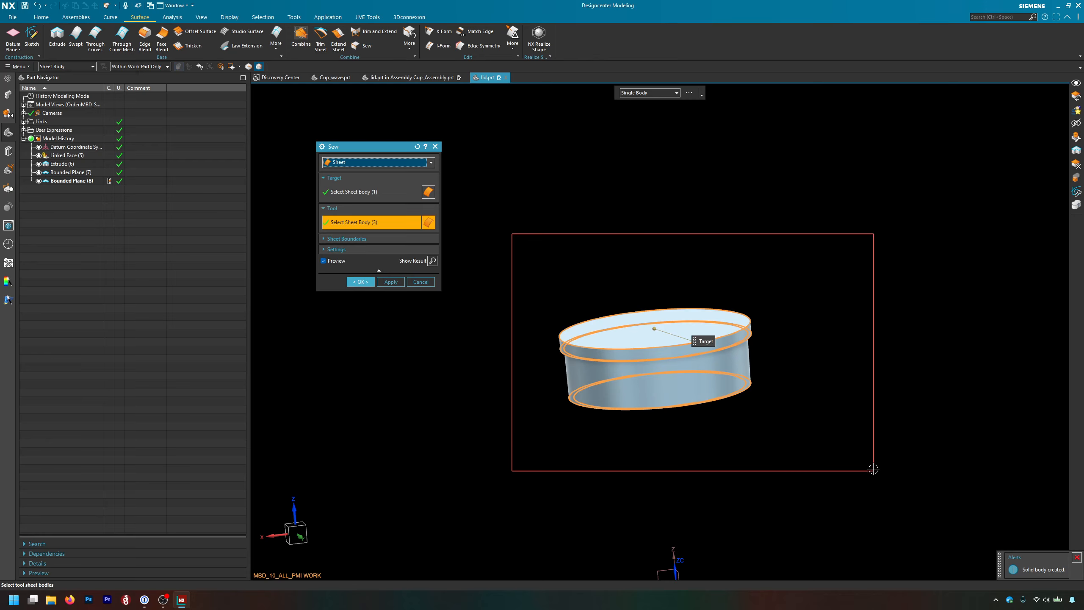
left_click(361, 282)
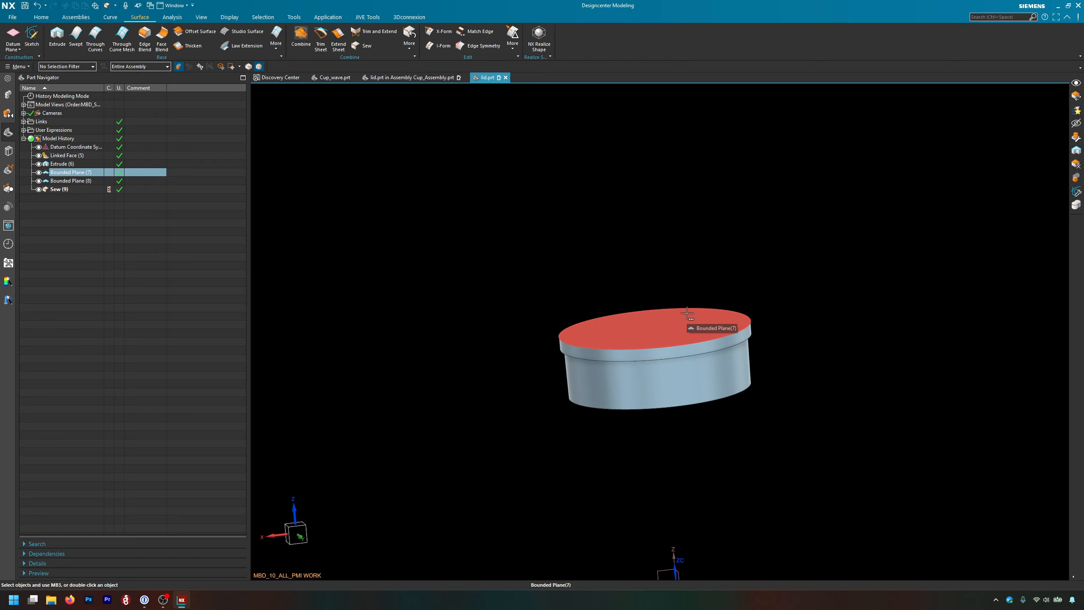
Return to the cup assembly window, show its component structure and make Cup_Assembly the work part.
mouse_move(410, 78)
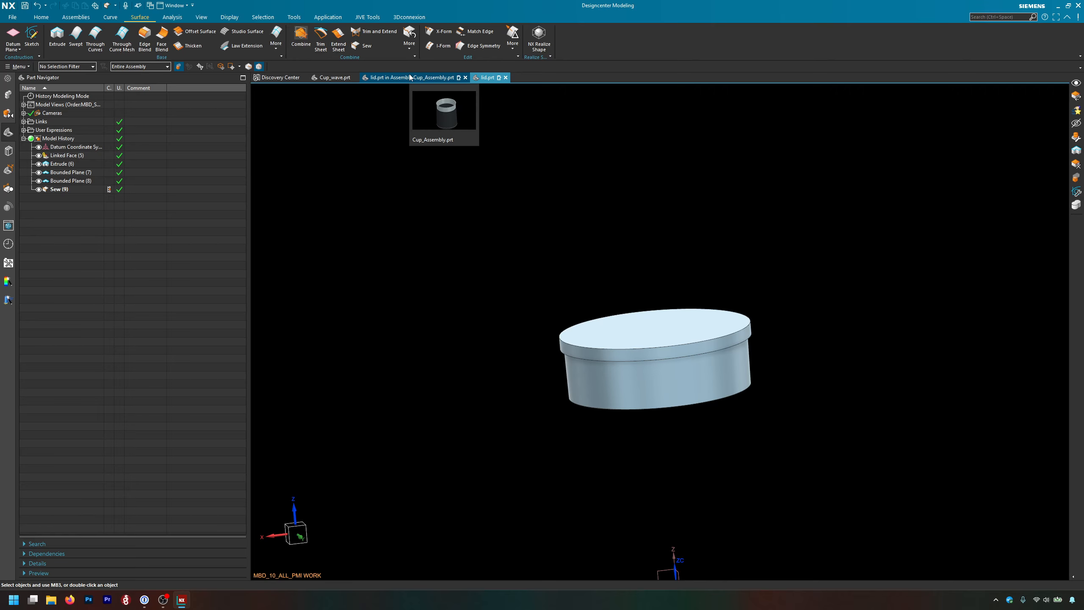
left_click(410, 77)
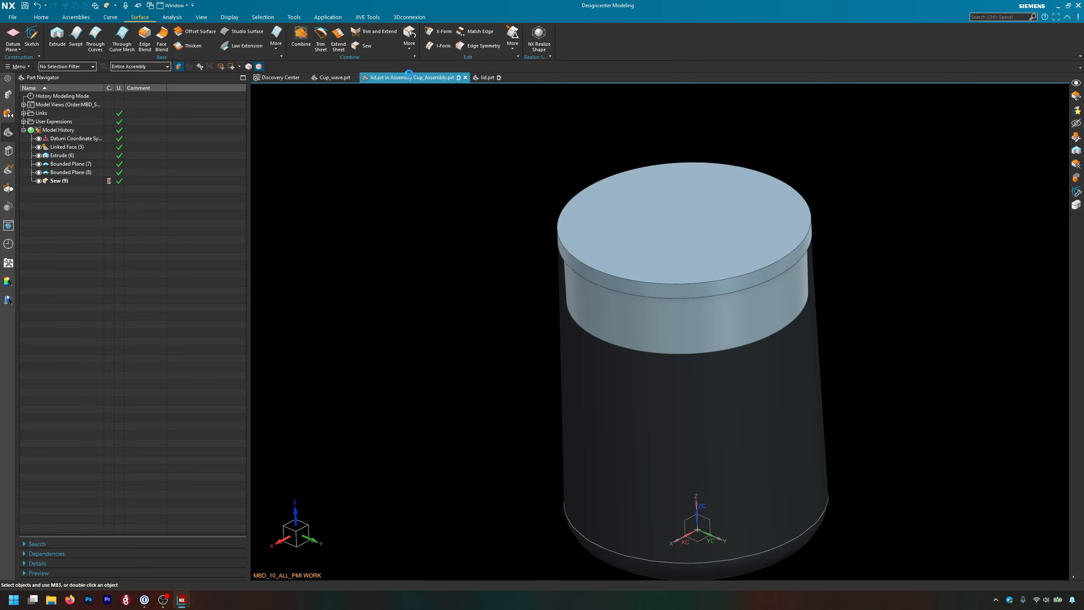
left_click(9, 97)
middle_click_drag(427, 270, 428, 251)
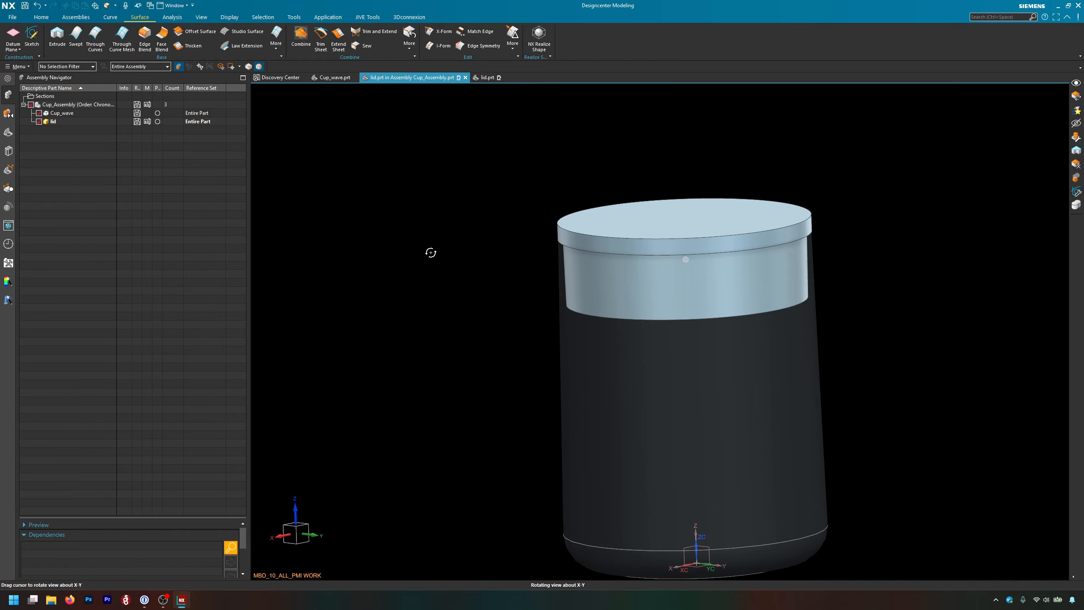
double_click(70, 105)
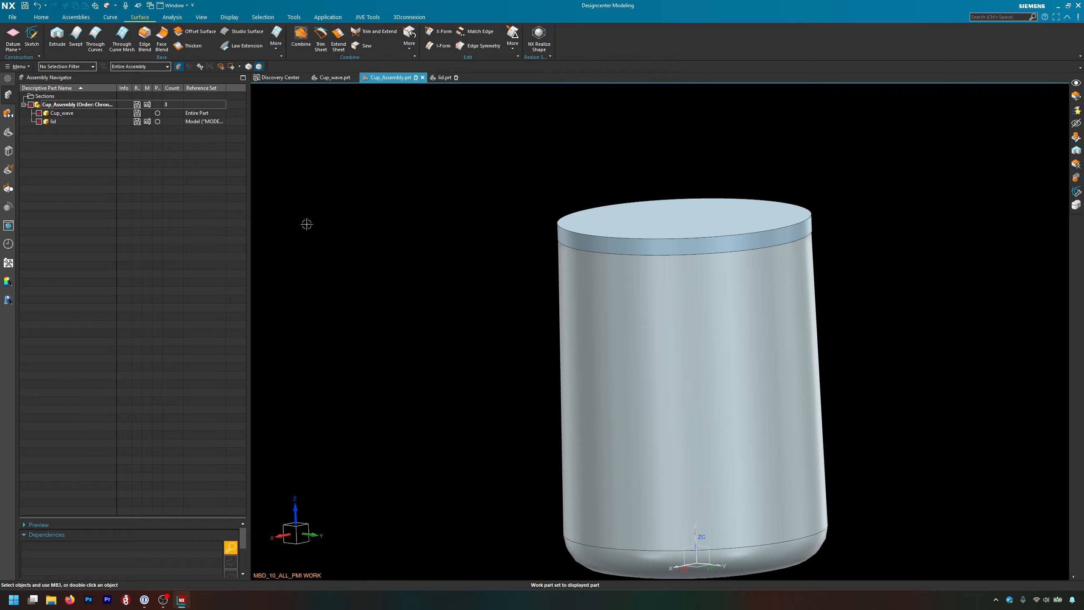
Create a single-plane section view of the cup assembly using the absolute Y plane, and examine the lid-to-cup fit at the rim.
key("ctrl+h")
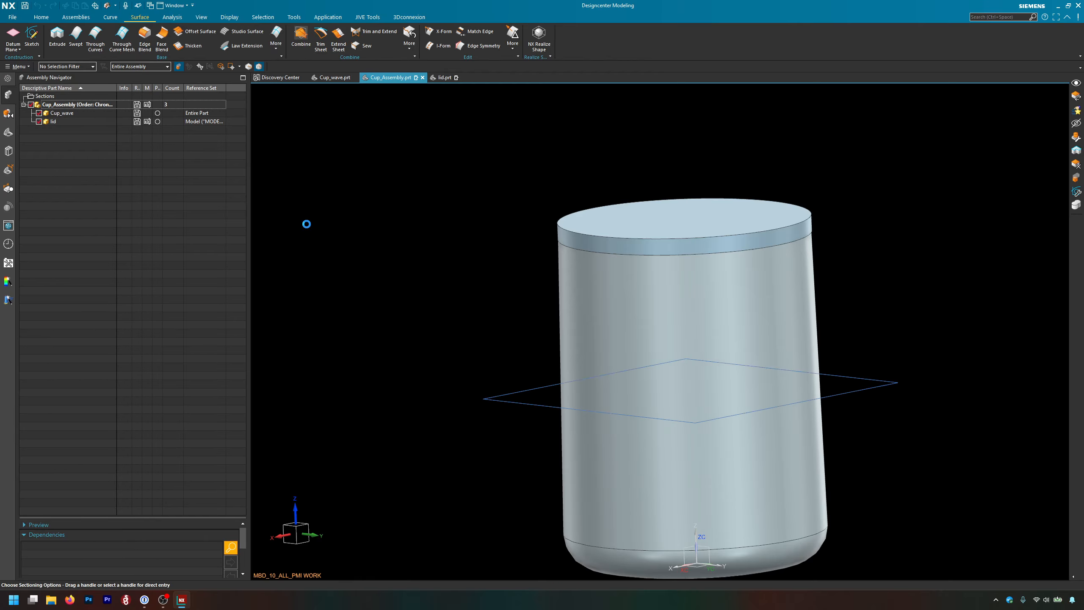
left_click(414, 231)
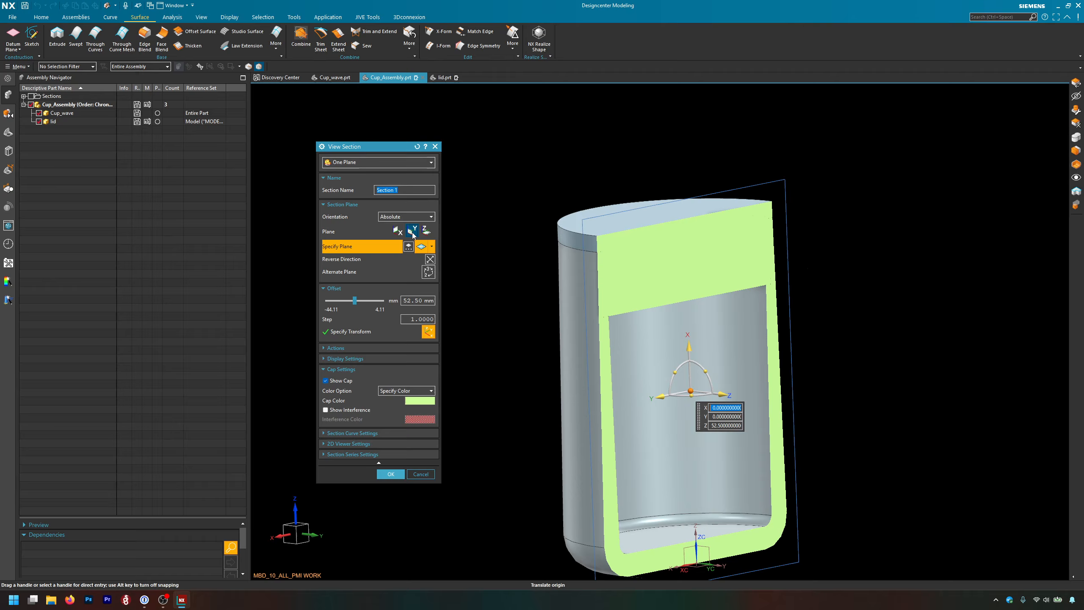
left_click(390, 474)
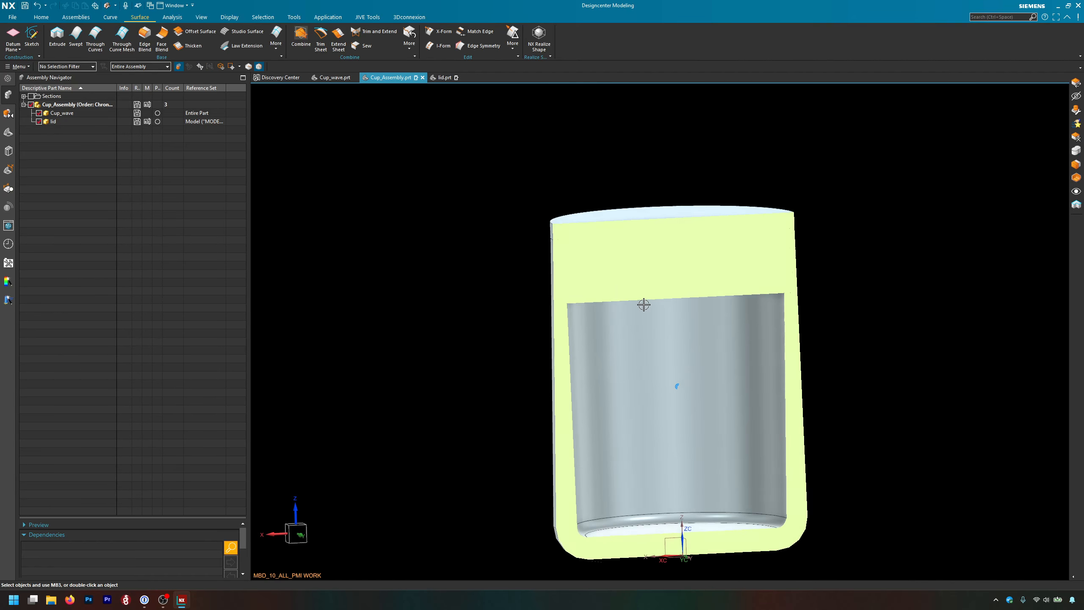
scroll(560, 302, "up", 4)
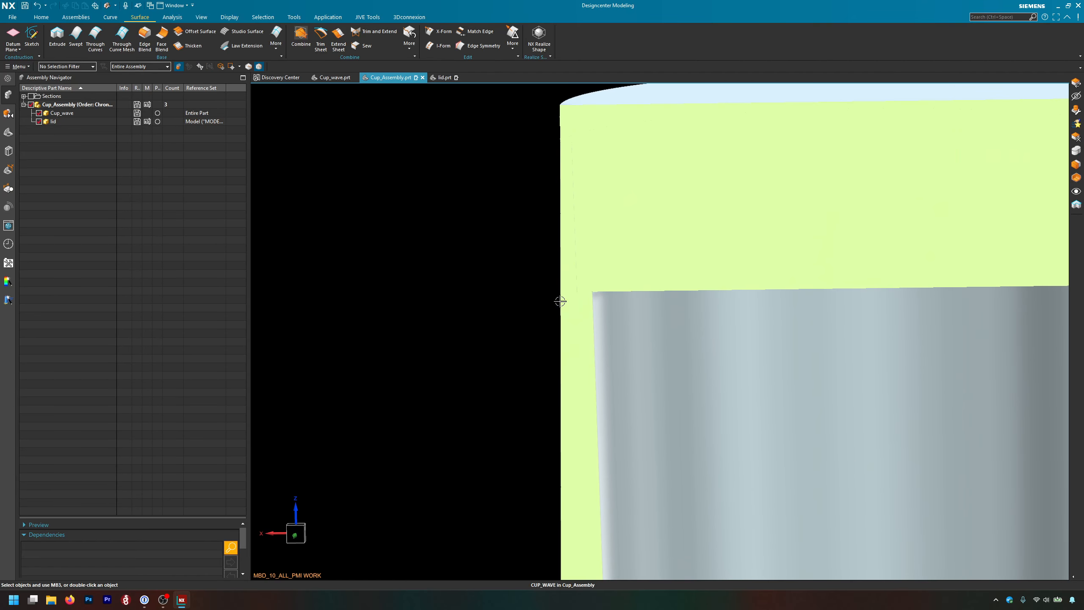
Make the lid the work part and offset the side face of its inner plug by -0.010in with Offset Region.
double_click(53, 121)
middle_click_drag(425, 261, 461, 261)
left_click(41, 17)
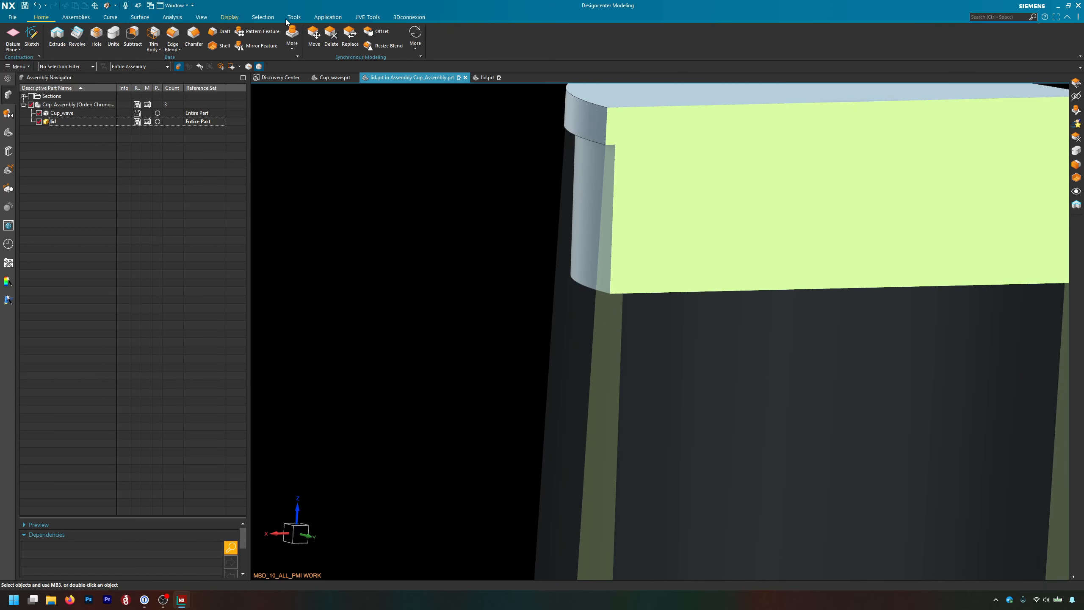
left_click(375, 32)
left_click(569, 217)
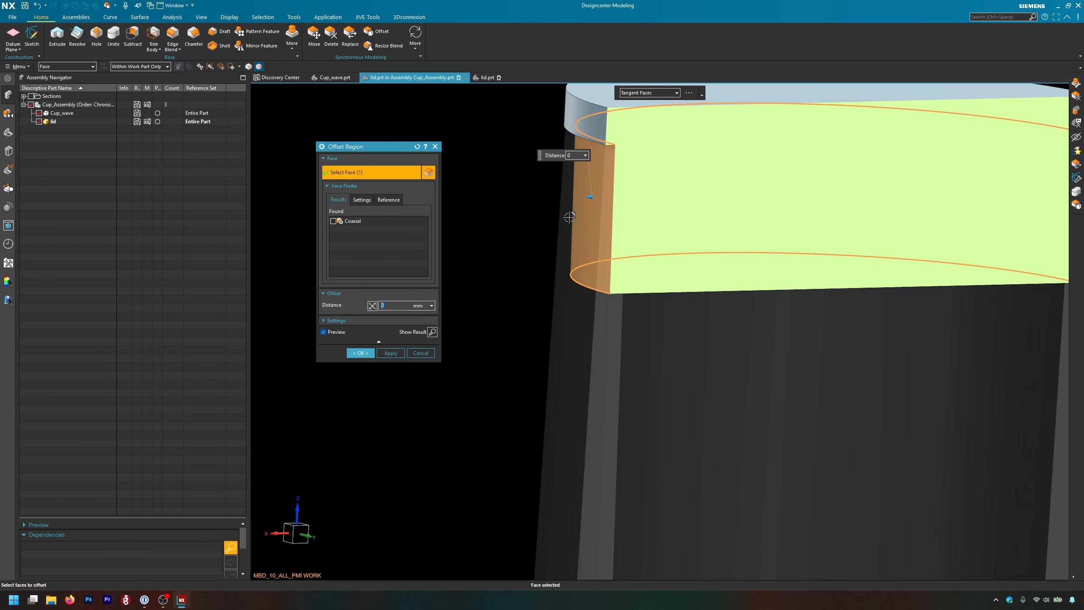
type("-0.010in")
key("Return")
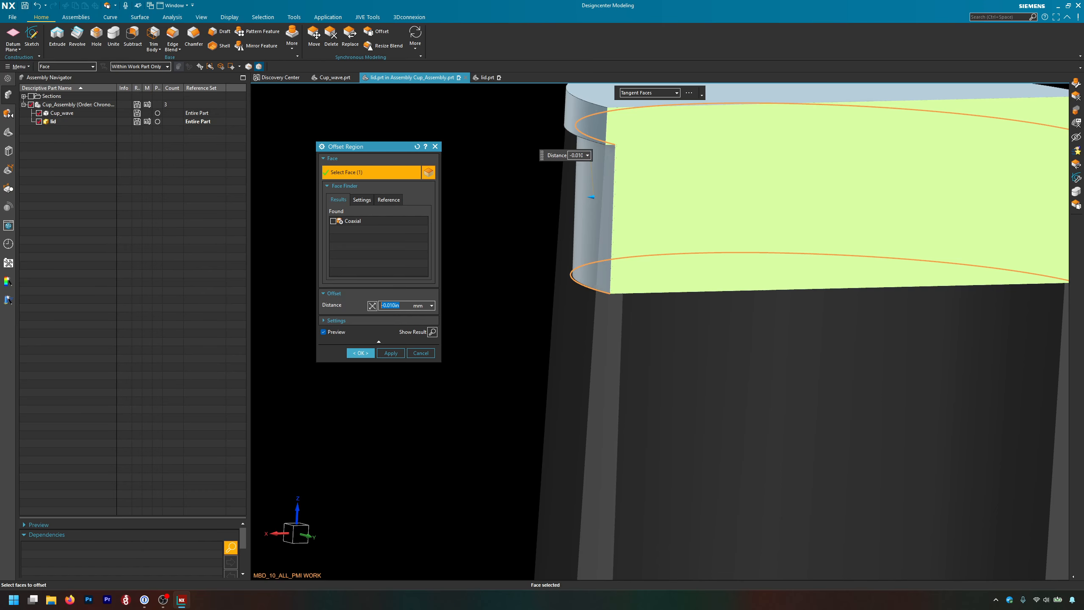
left_click(360, 354)
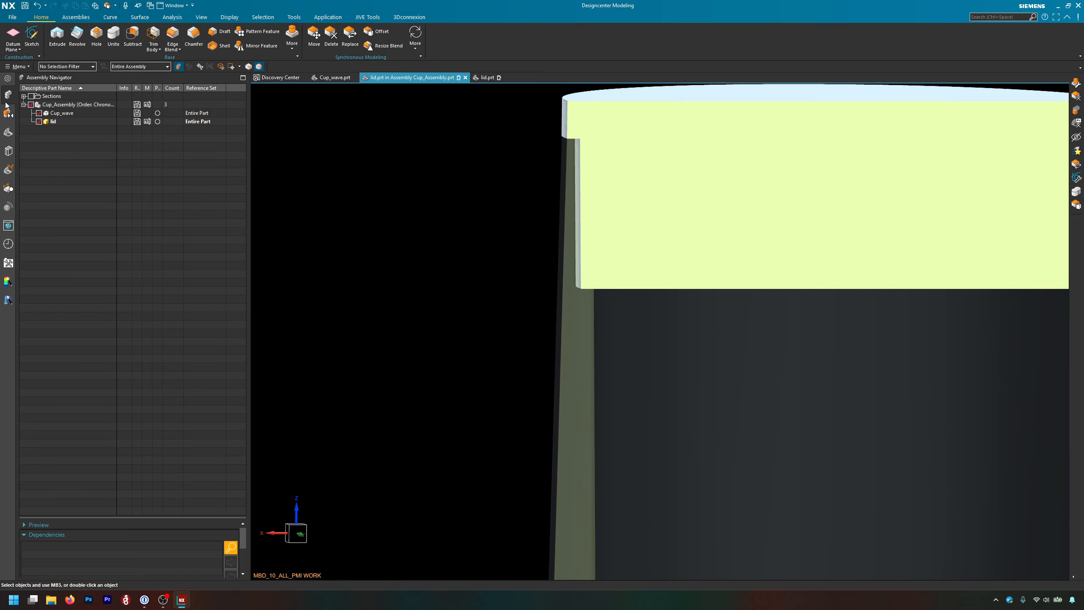
Make Cup_Assembly the work part and examine the clearance between the lid's plug and the cup wall in section.
double_click(105, 105)
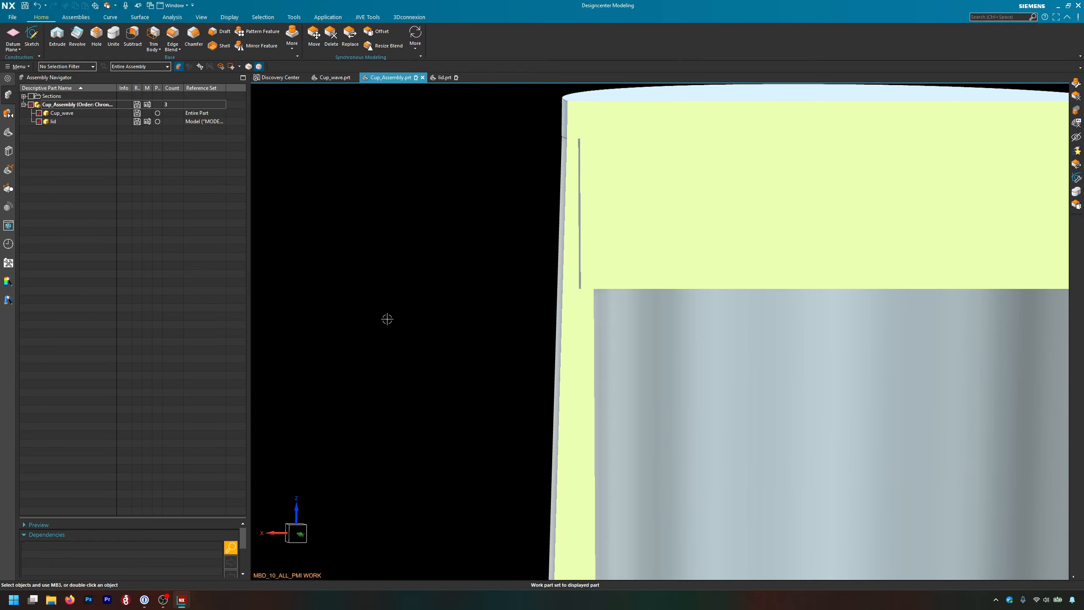
scroll(387, 319, "up", 3)
scroll(386, 319, "down", 5)
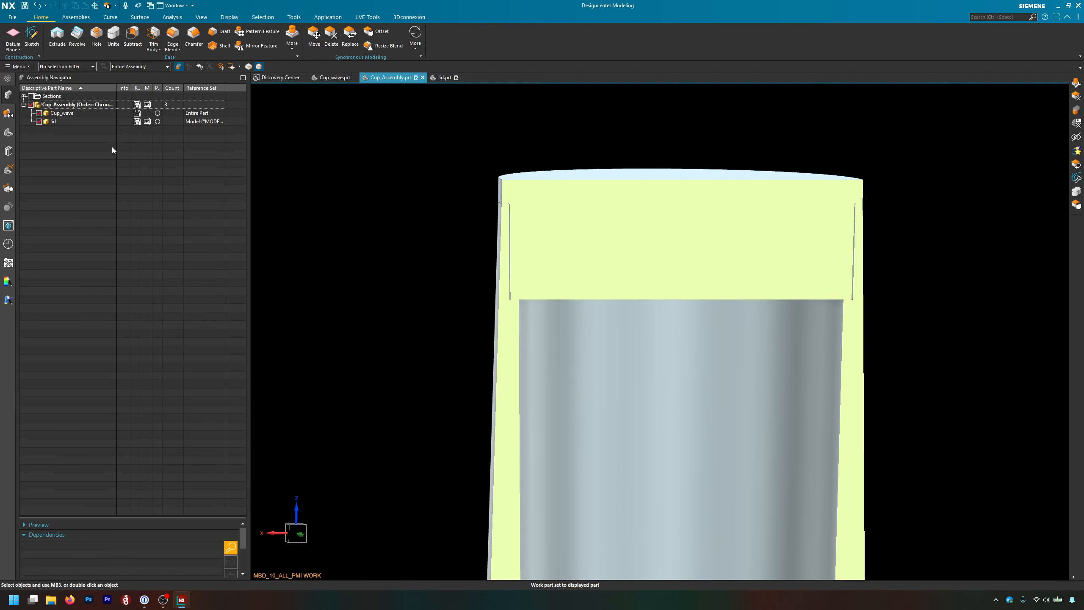
Make Cup_wave the work part within the assembly and show its model history.
double_click(74, 115)
middle_click_drag(399, 264, 388, 264)
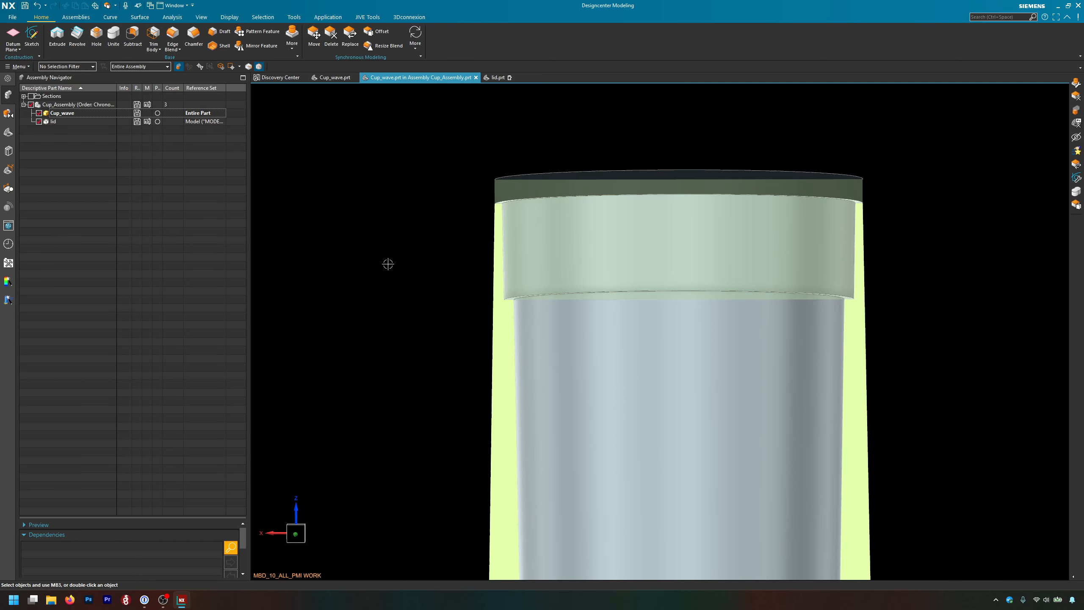
left_click(8, 132)
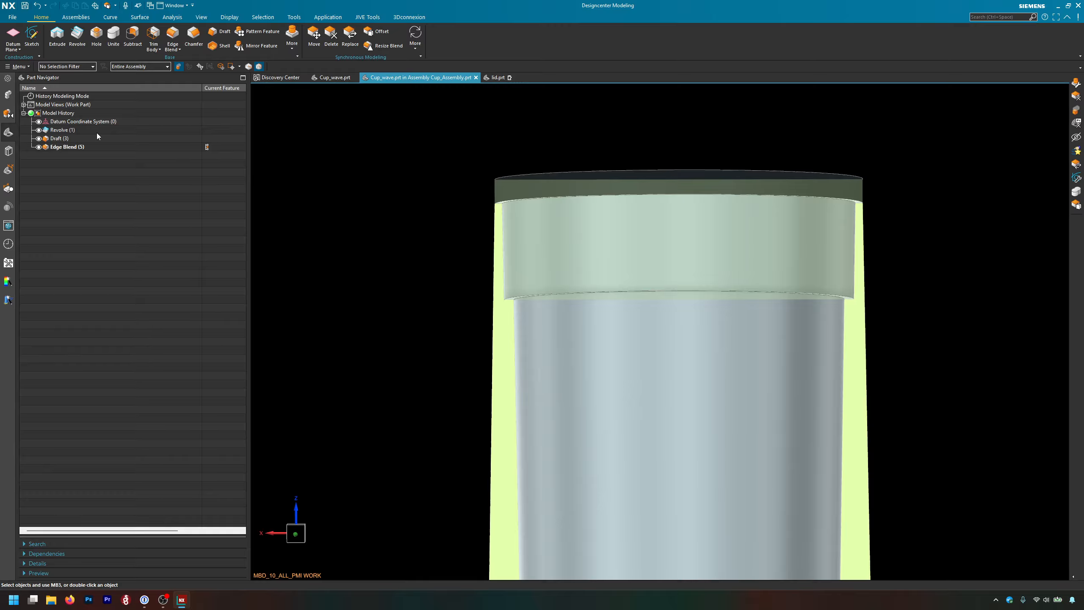
double_click(55, 132)
left_click(428, 172)
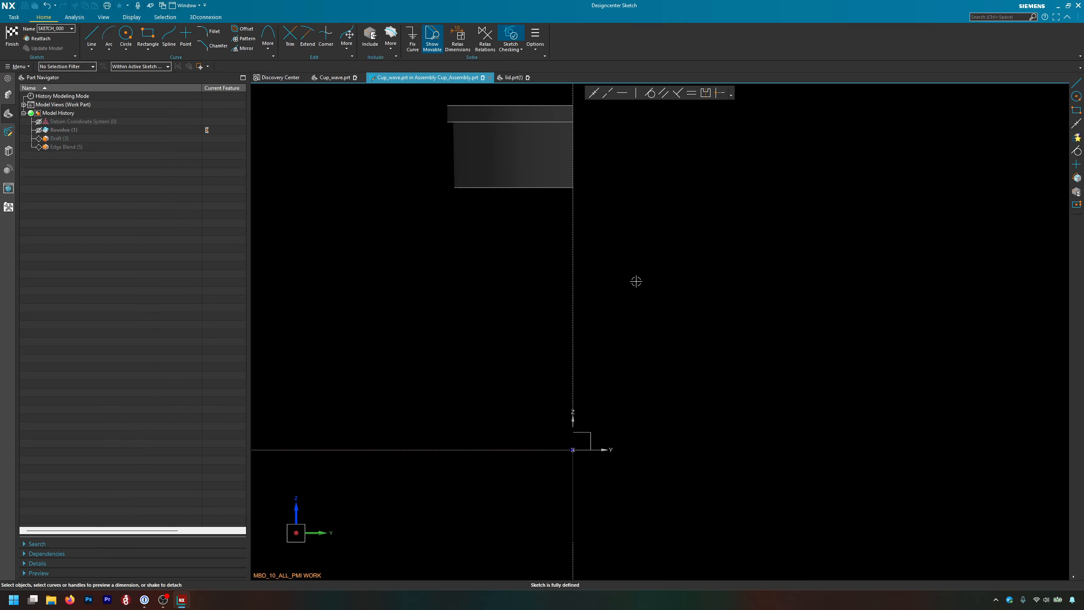
left_click(107, 17)
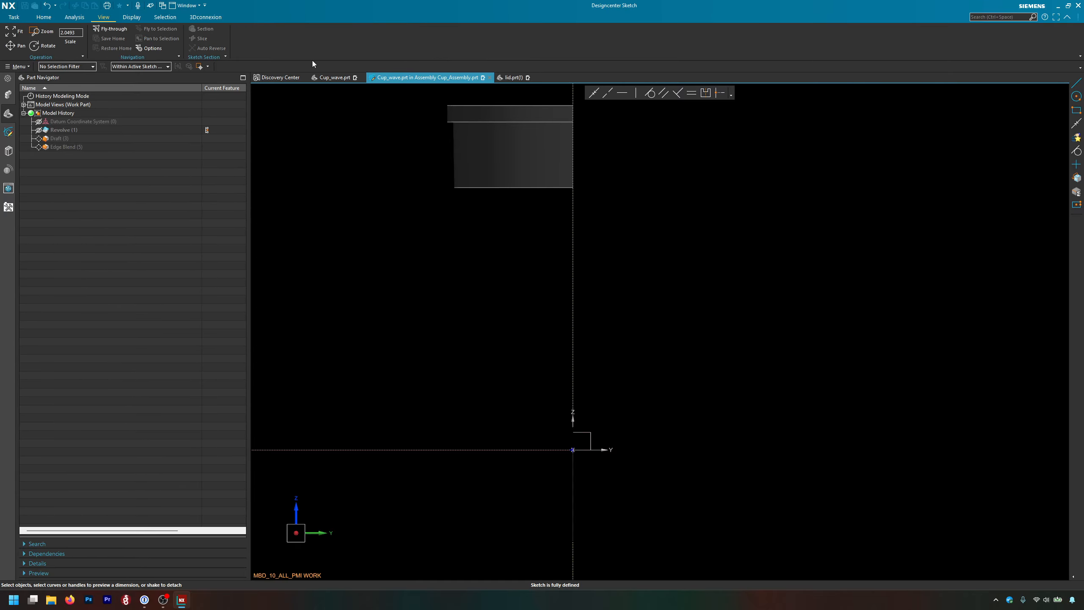
left_click(44, 17)
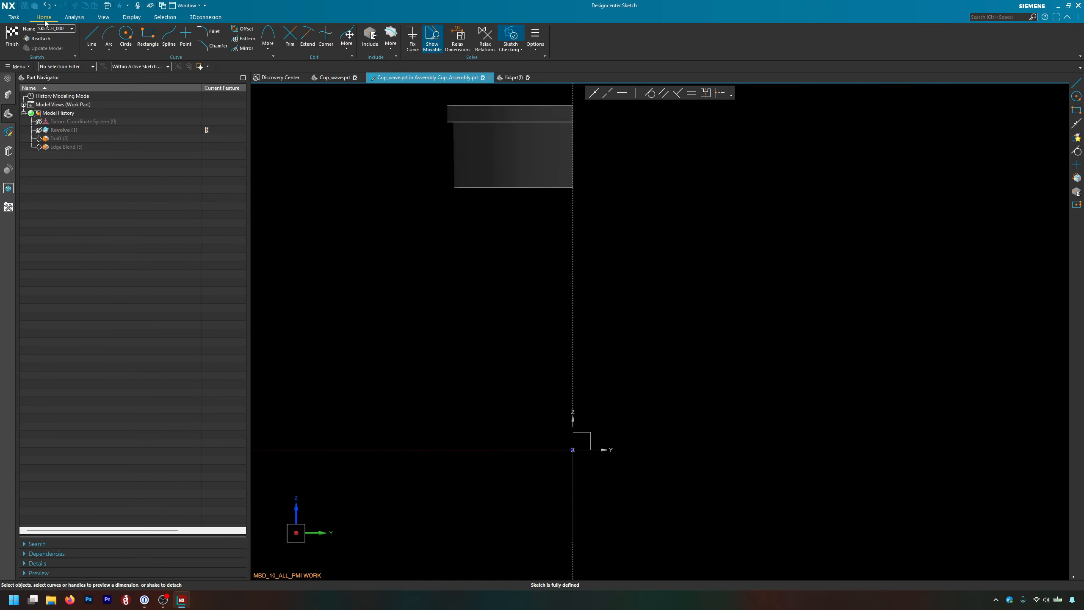
left_click(13, 38)
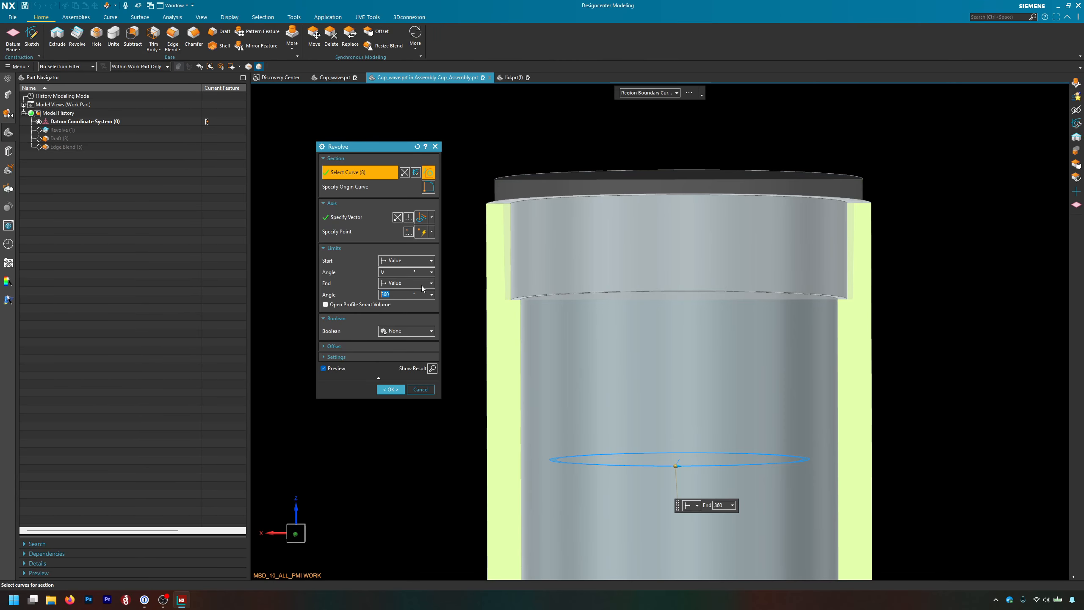
left_click(421, 389)
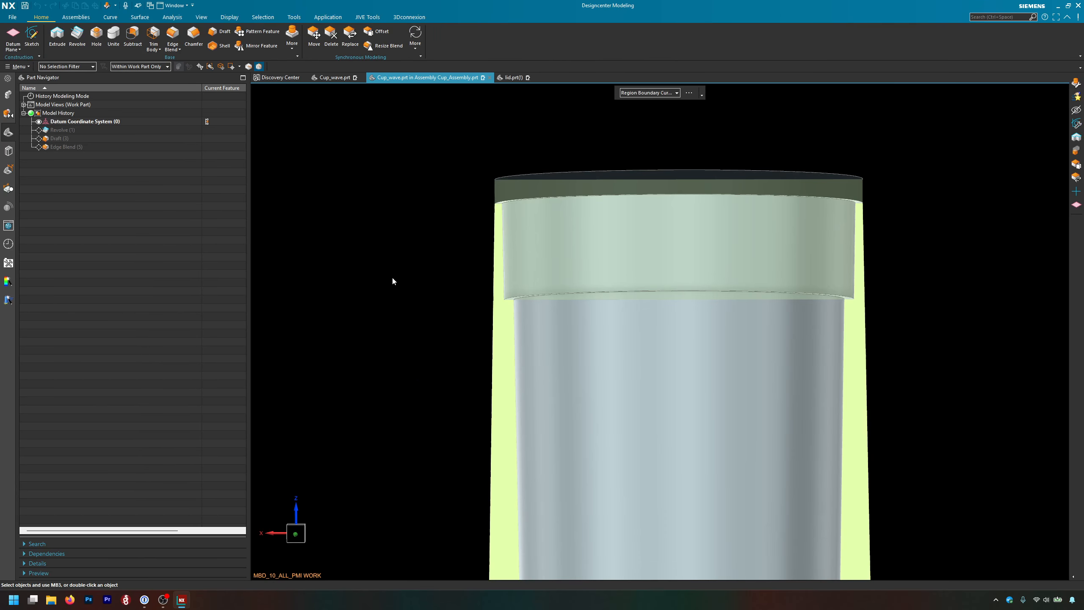
Turn off section clipping to display the whole model.
left_click(362, 17)
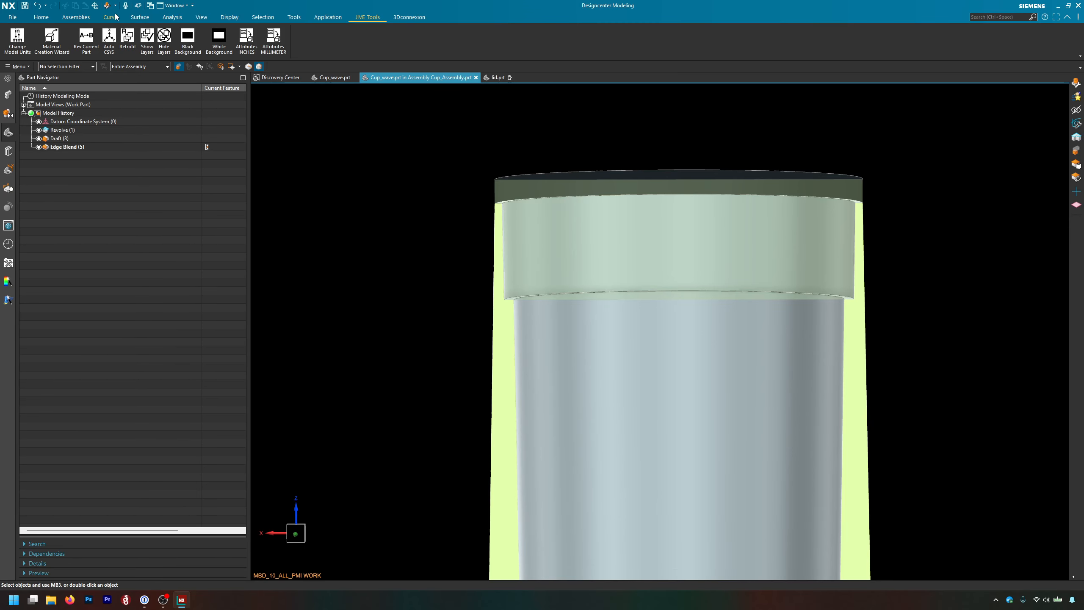
left_click(270, 17)
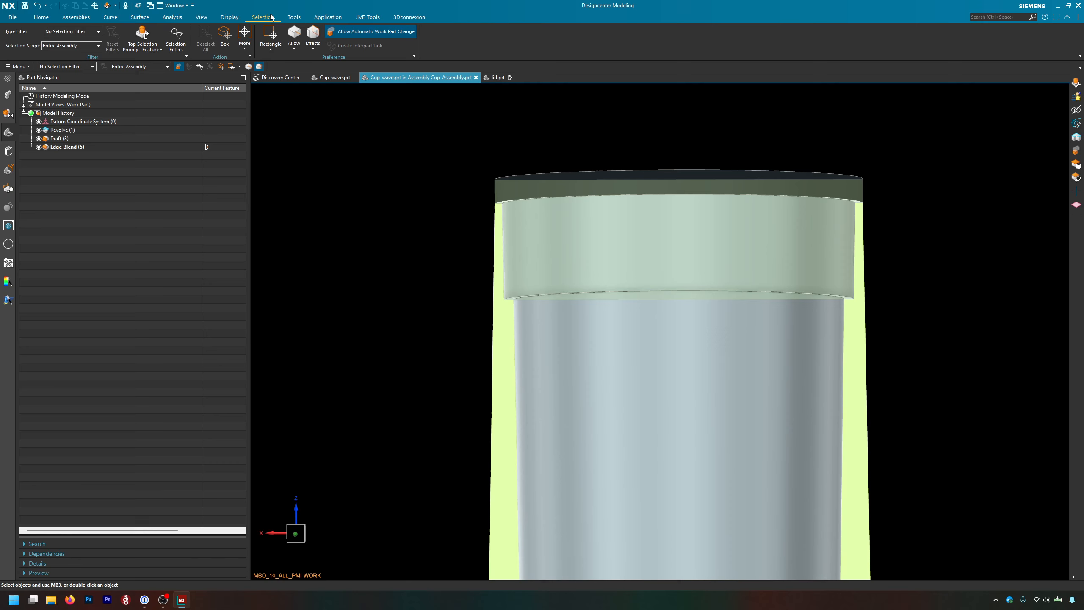
left_click(202, 17)
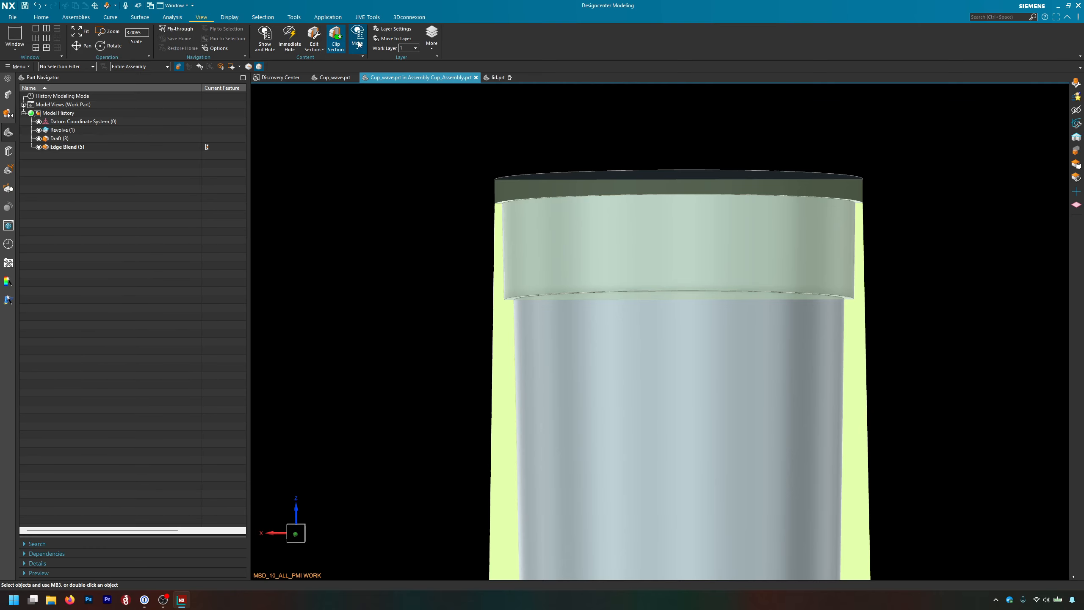
left_click(335, 39)
Open the sketch of the cup's Revolve feature for editing and set the profile's overall height to 50 mm.
left_click(67, 132)
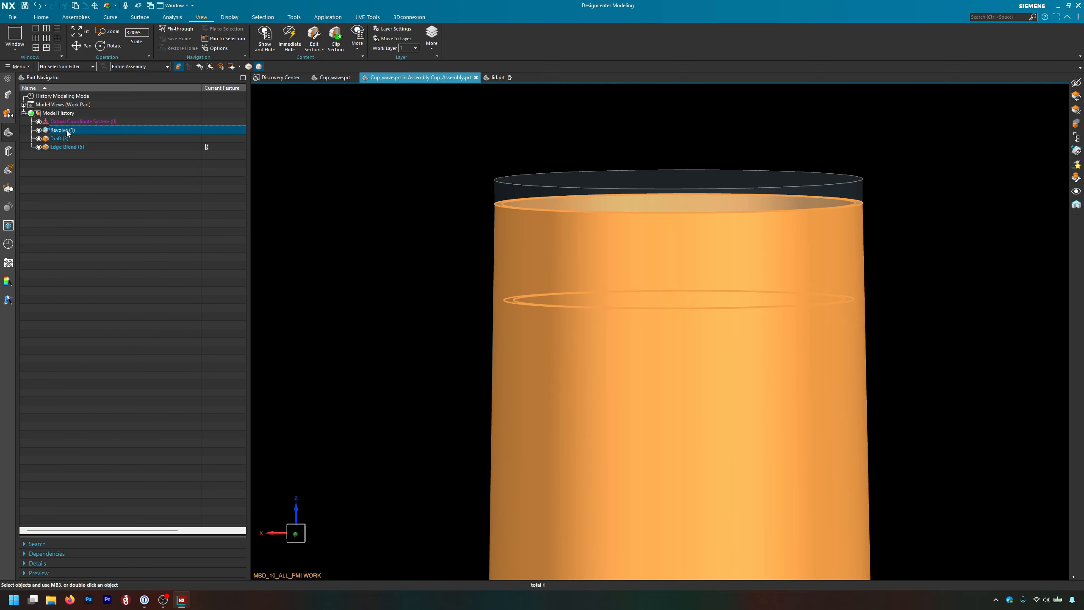
right_click(67, 132)
left_click(114, 222)
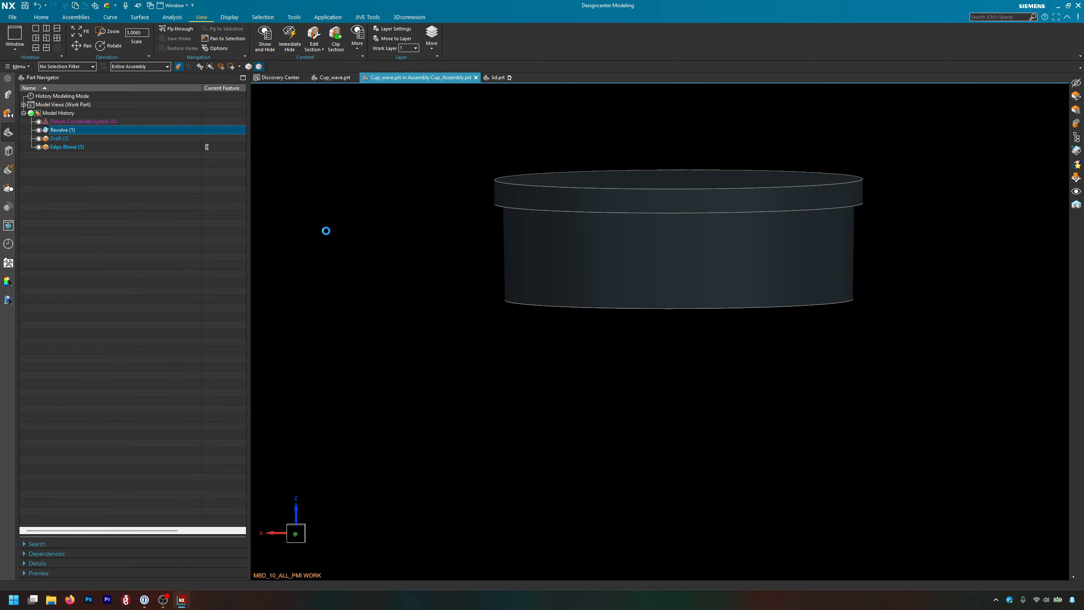
double_click(741, 285)
type("50")
key("Return")
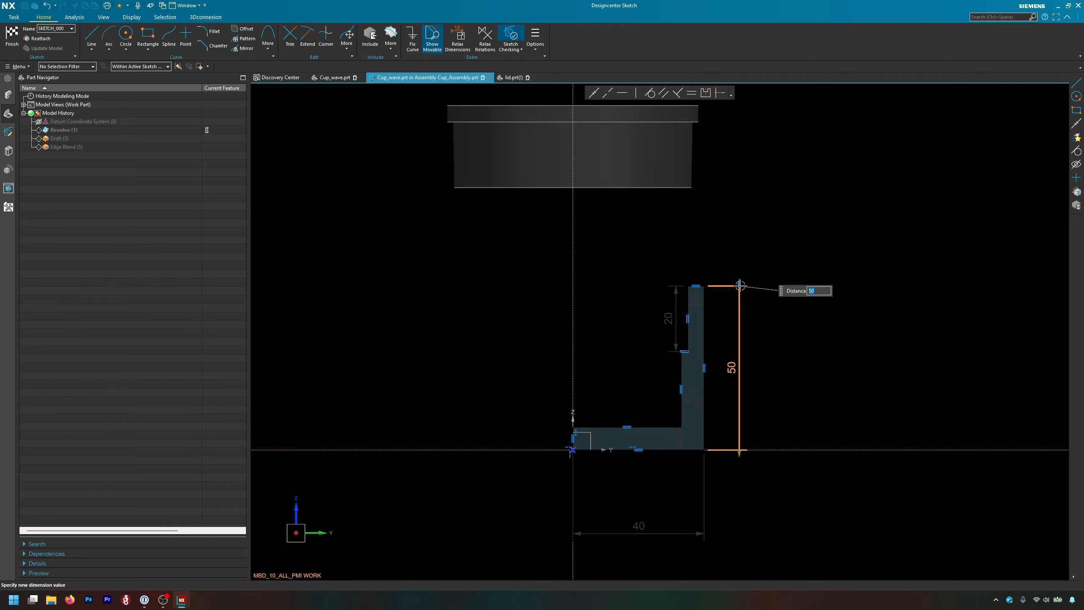
Set the cup profile's outer radius to 60 mm and finish the sketch.
double_click(643, 519)
type("60")
key("Return")
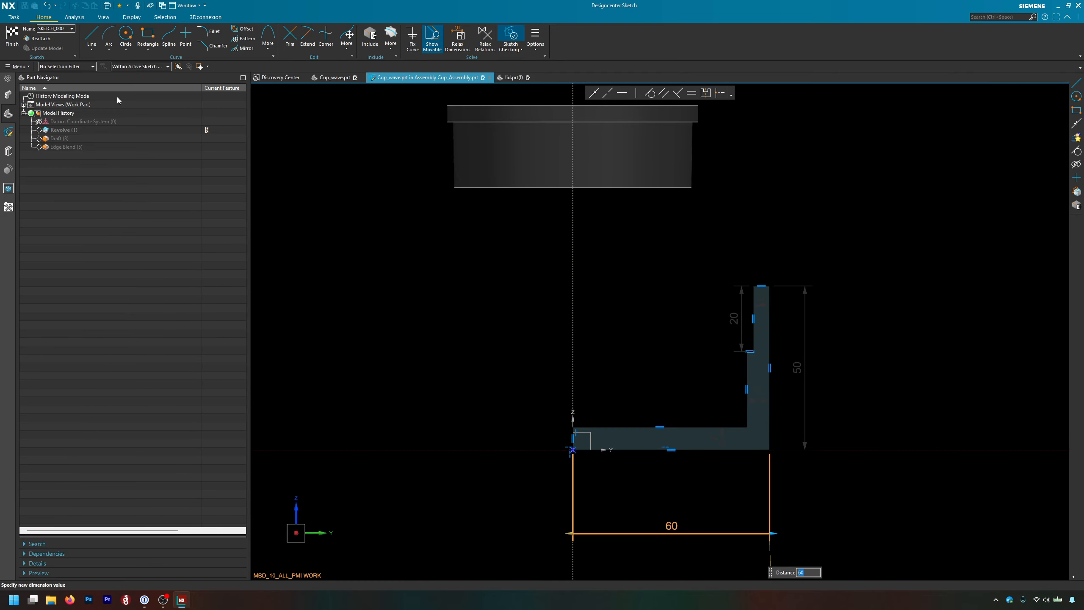
left_click(12, 39)
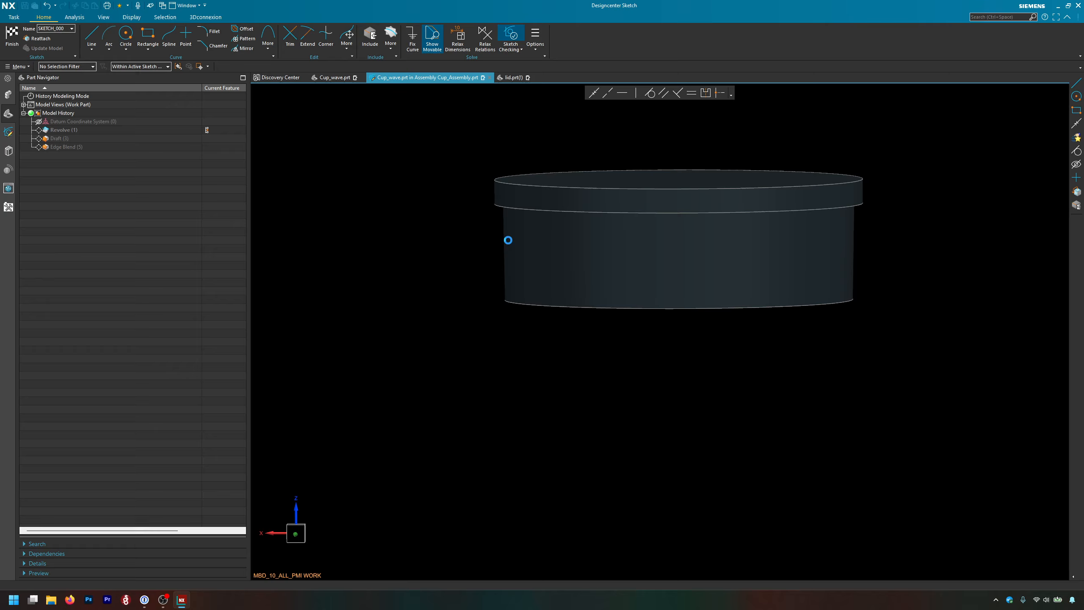
Examine the resized cup, make Cup_Assembly the work part and inspect the lid on the cup from the side.
scroll(560, 262, "up", 1)
scroll(561, 269, "down", 4)
middle_click_drag(564, 274, 567, 302)
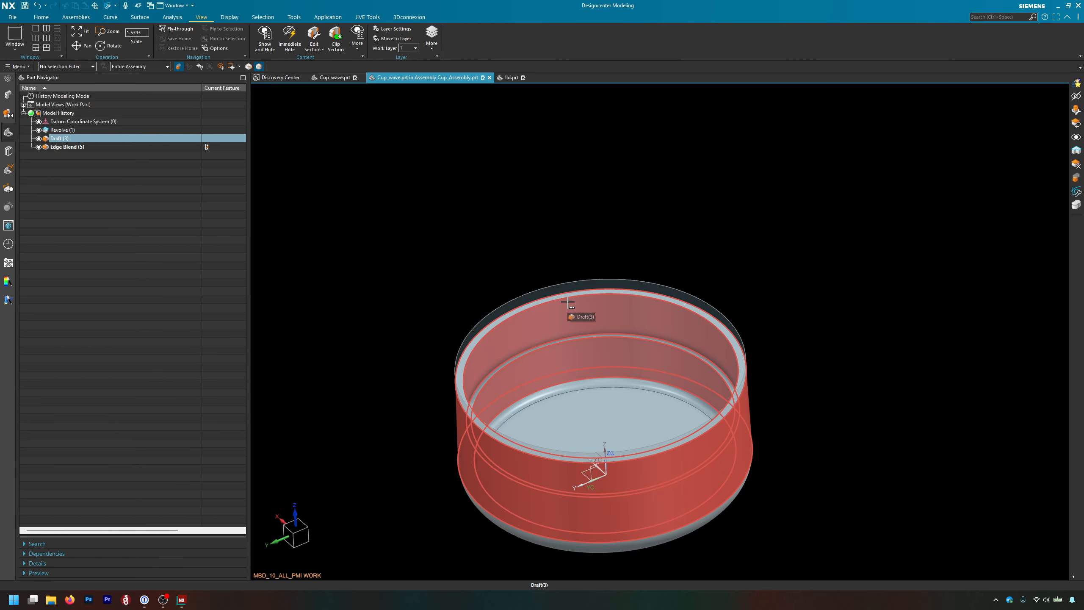
key("Escape")
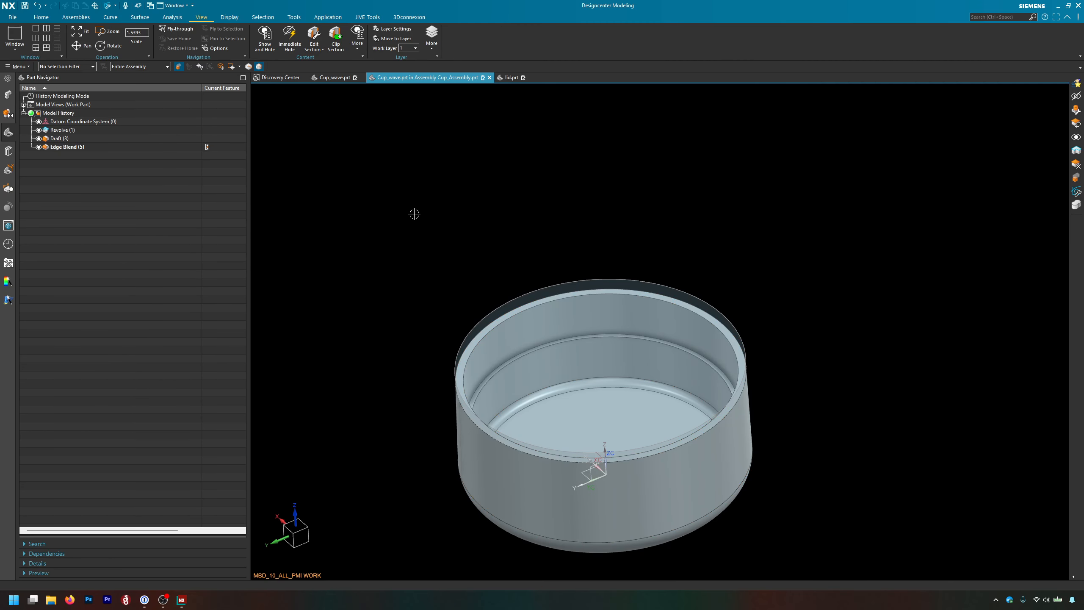
left_click(7, 95)
double_click(71, 104)
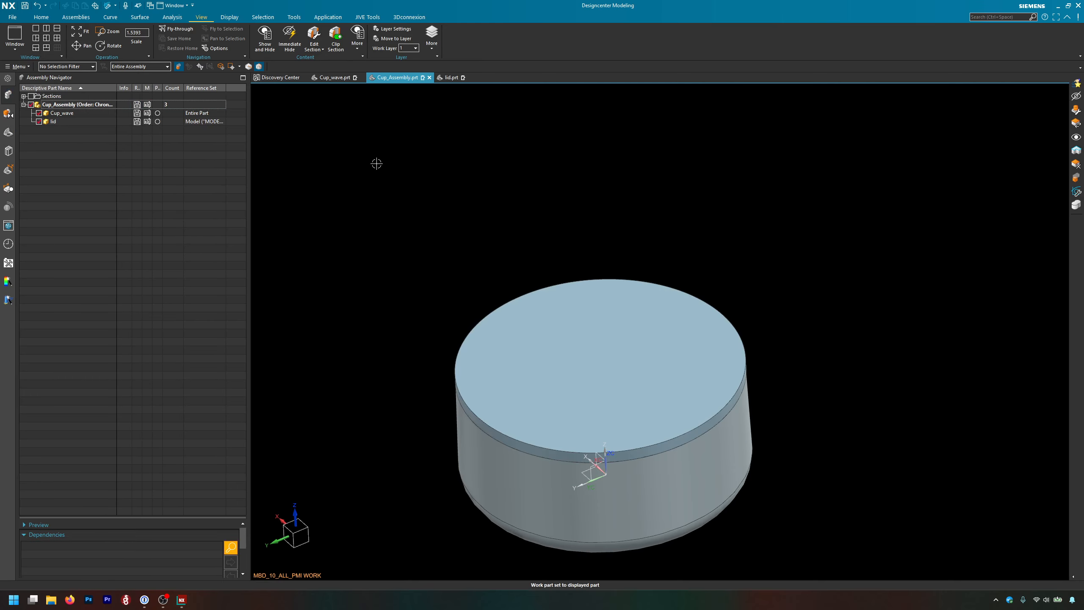
middle_click_drag(786, 388, 800, 353)
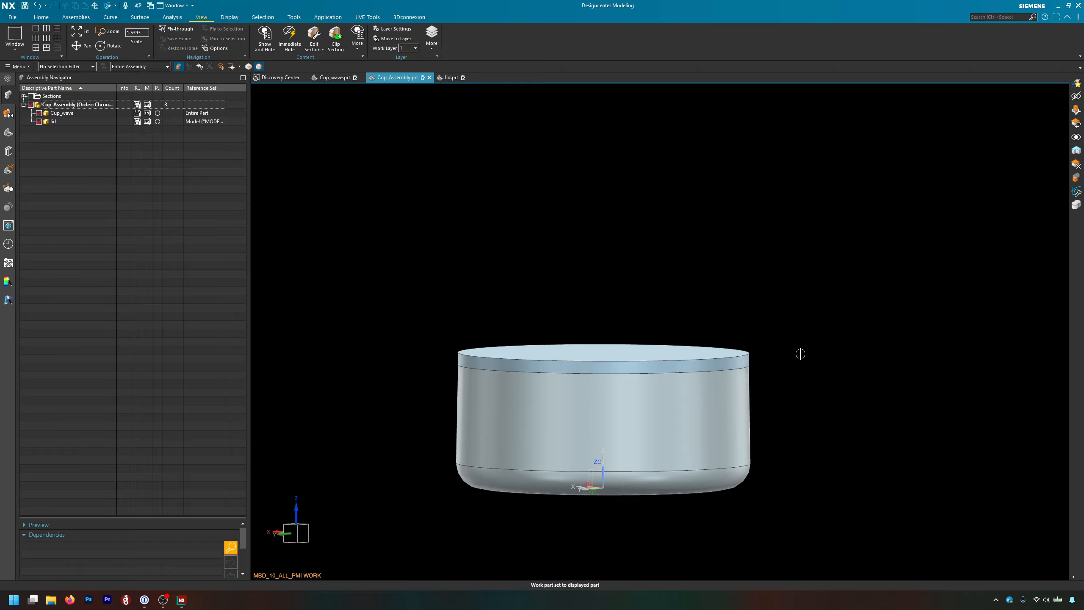
left_click(614, 401)
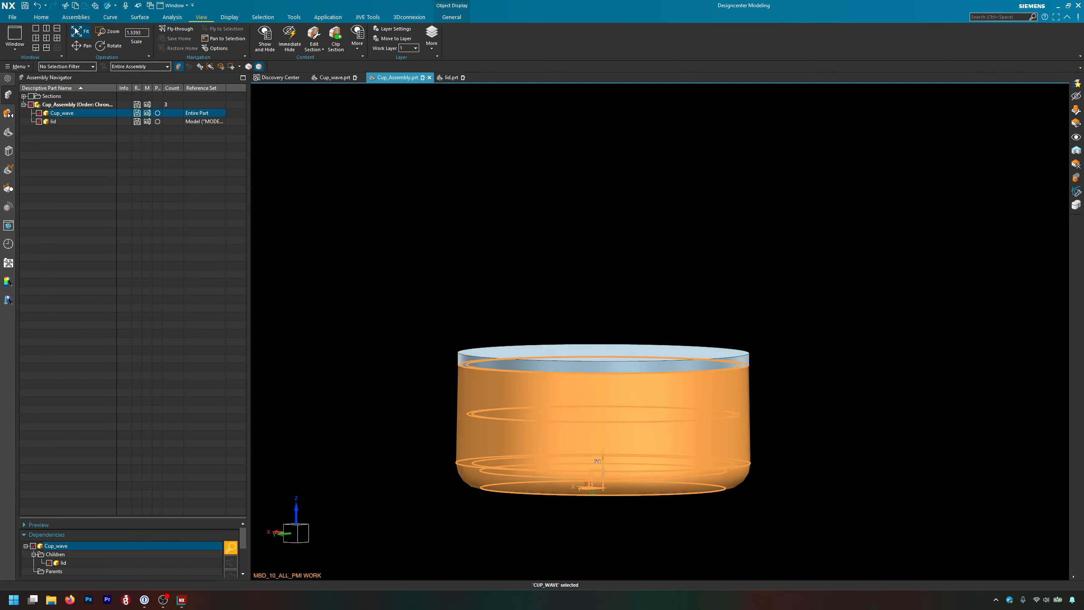
left_click(41, 16)
key("Escape")
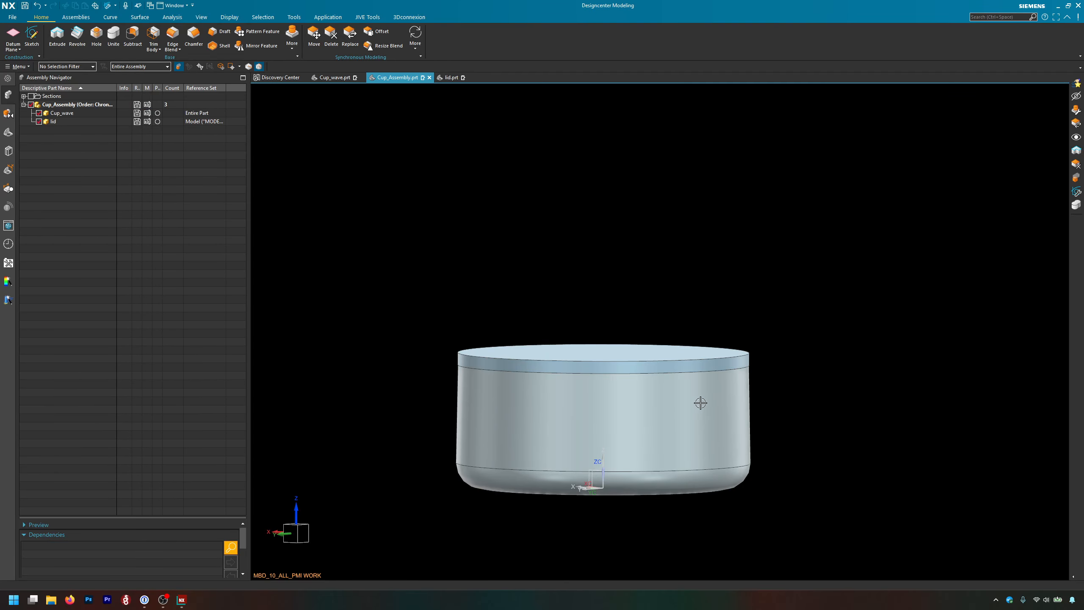
left_click(63, 121)
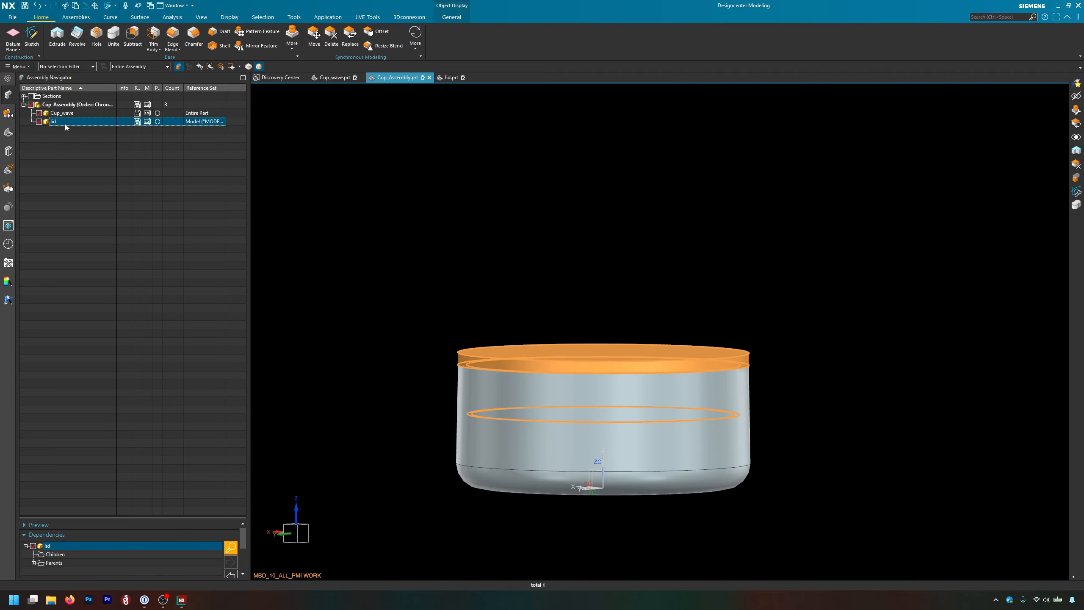
Move the Cup_wave component about 190 mm in the negative X direction using dynamic motion.
left_click(62, 114)
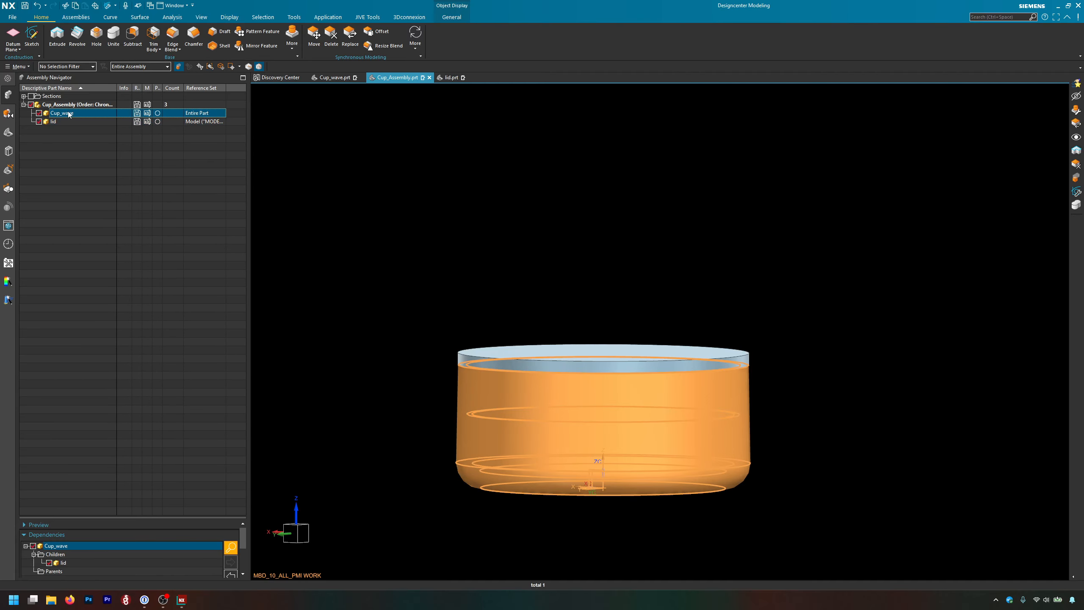
left_click(76, 17)
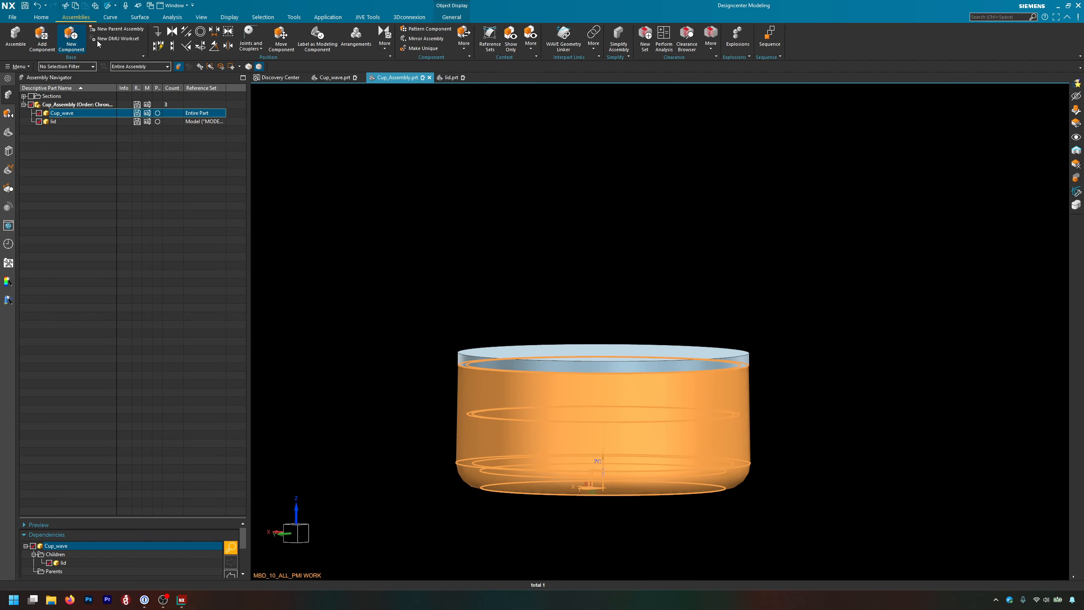
left_click(280, 37)
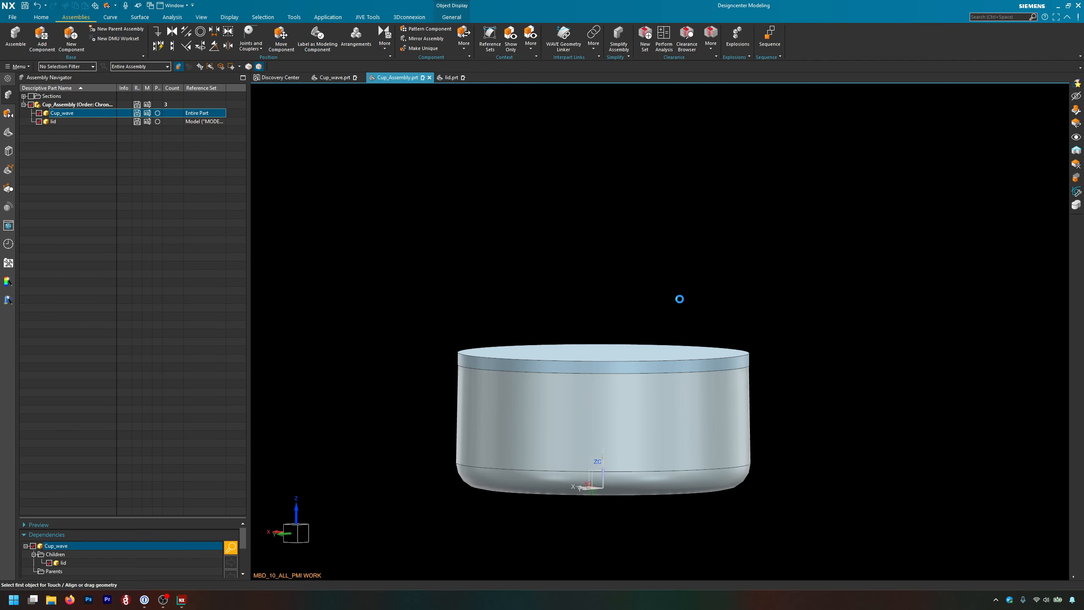
scroll(679, 299, "down", 4)
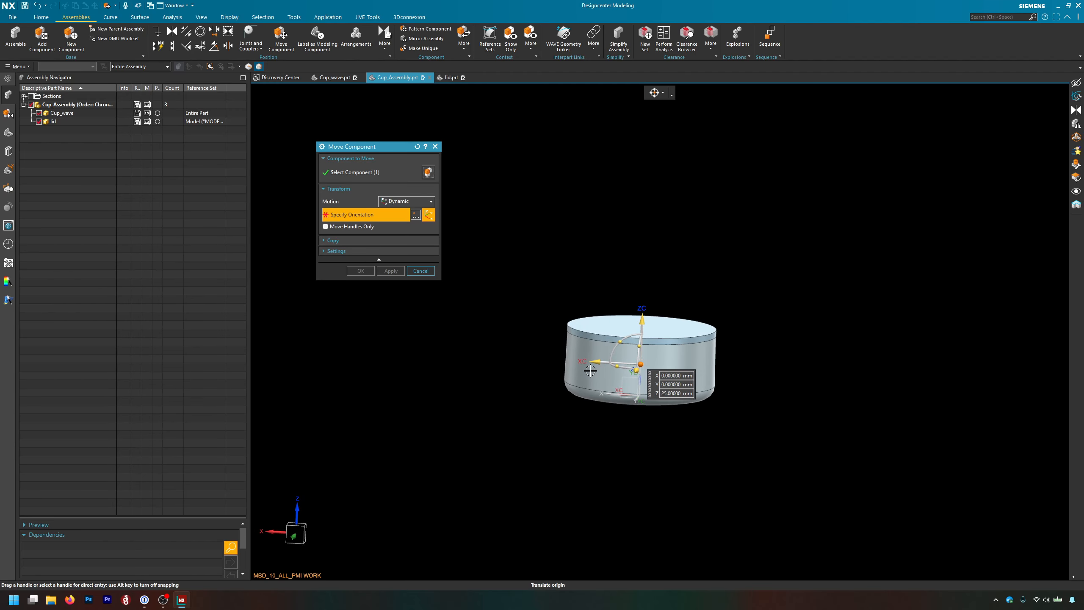
left_click_drag(589, 362, 839, 374)
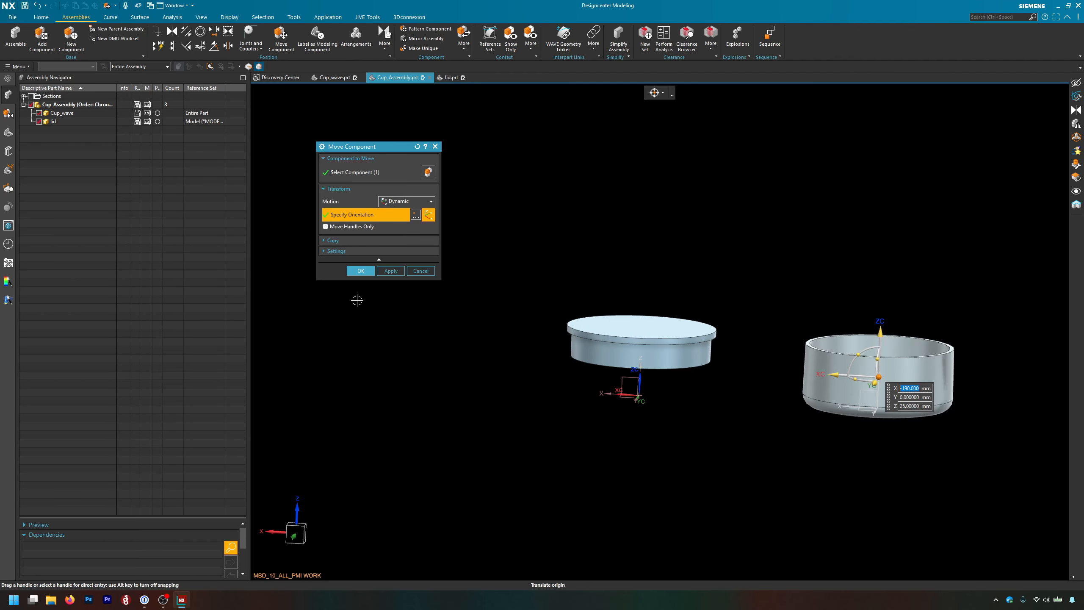
left_click(361, 270)
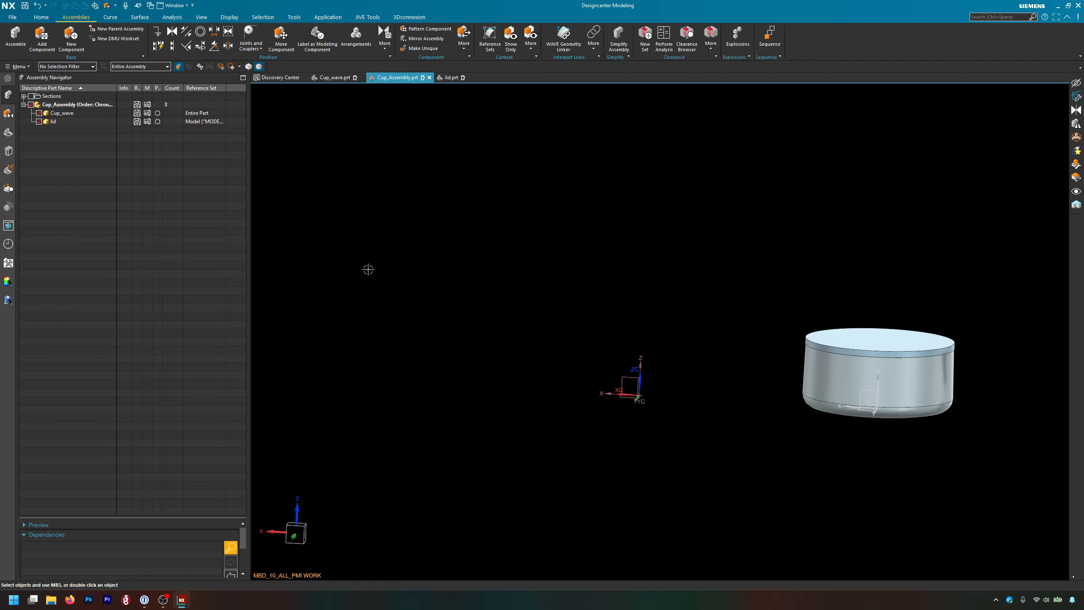
Try to move the lid component to X 0 mm, and inspect its position relative to the origin in lid.prt.
left_click(835, 339)
left_click(281, 36)
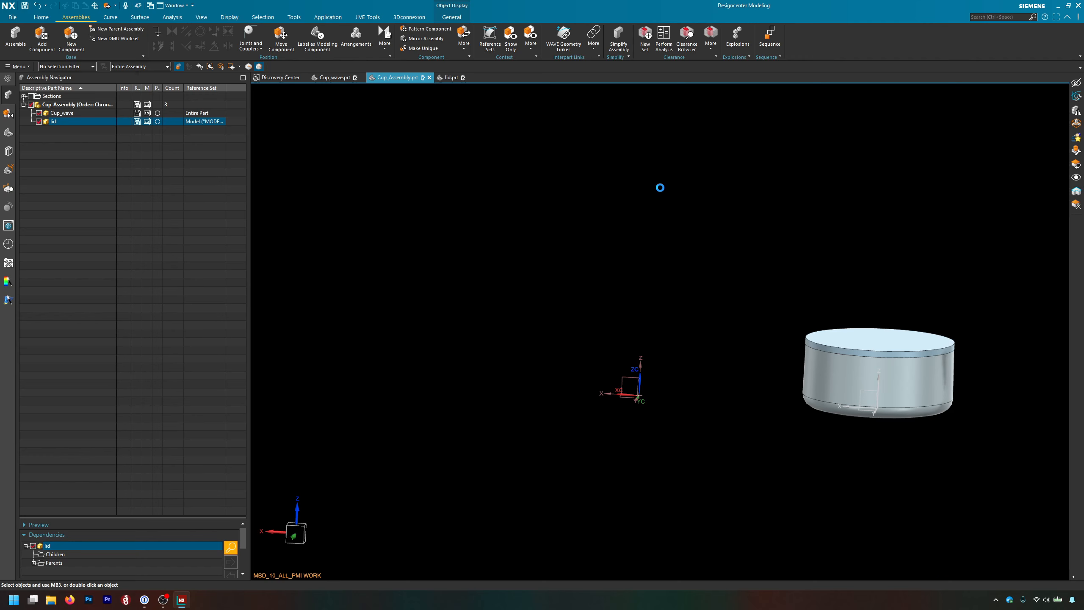
type("0")
key("Return")
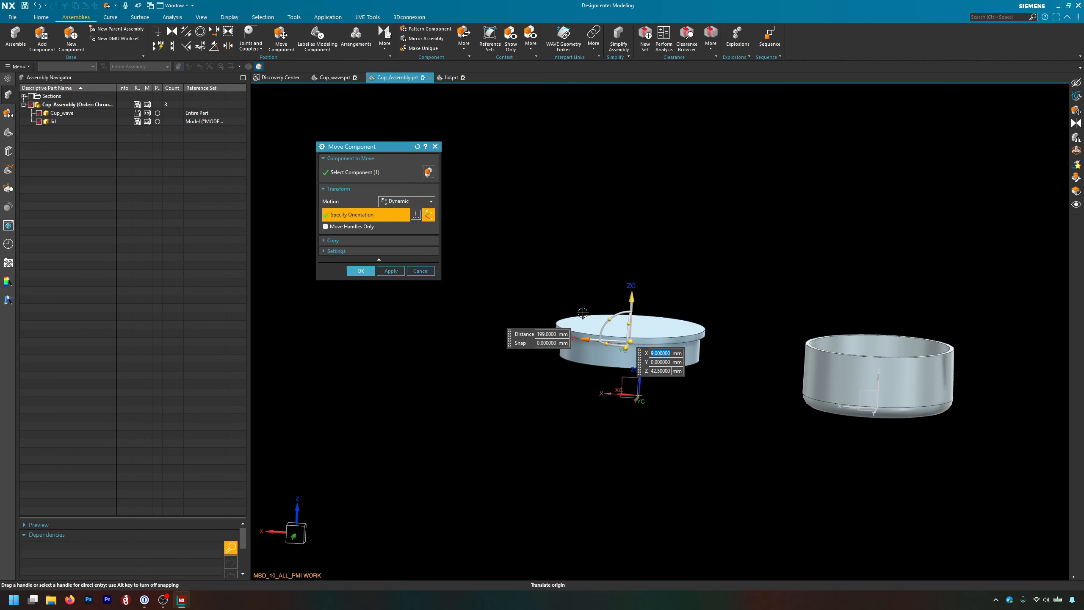
left_click(361, 271)
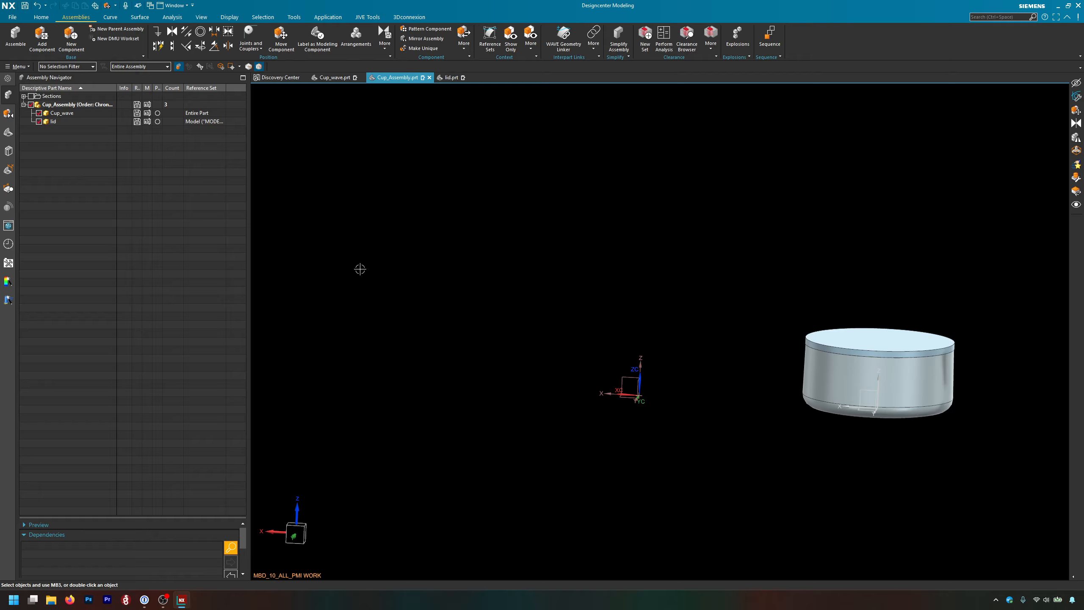
left_click(451, 78)
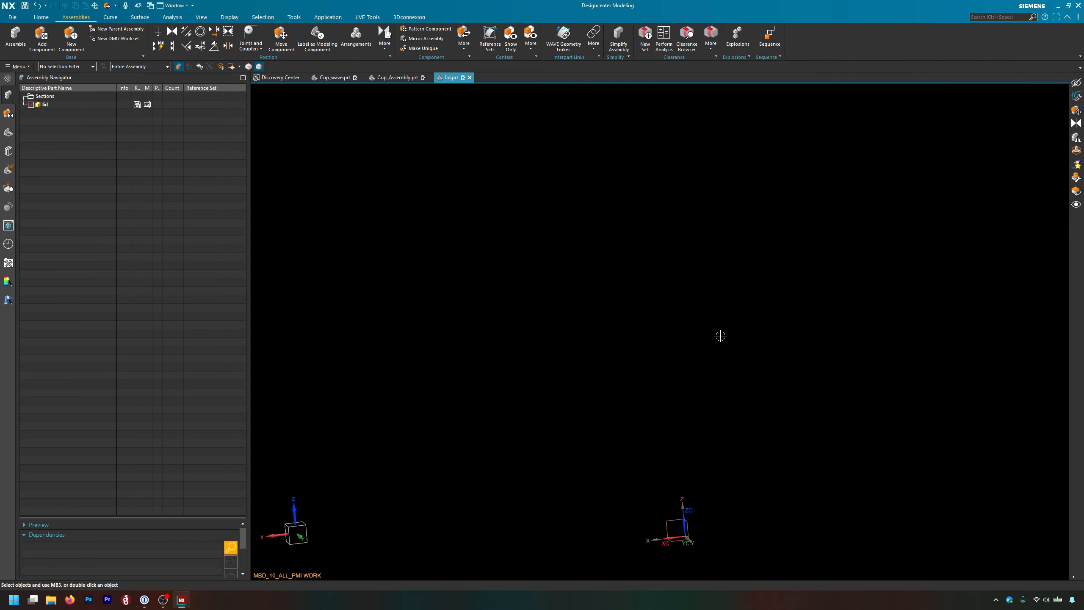
left_click_drag(814, 238, 816, 408)
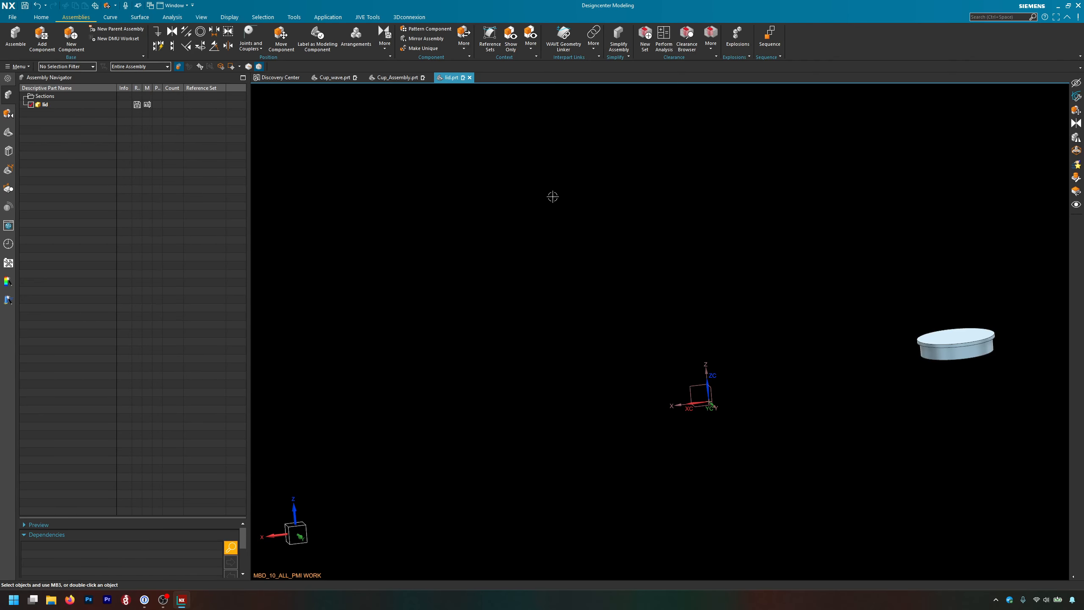
Undo the moves of the lid and Cup_wave components and inspect the assembly from above.
key("ctrl+z")
key("ctrl+z")
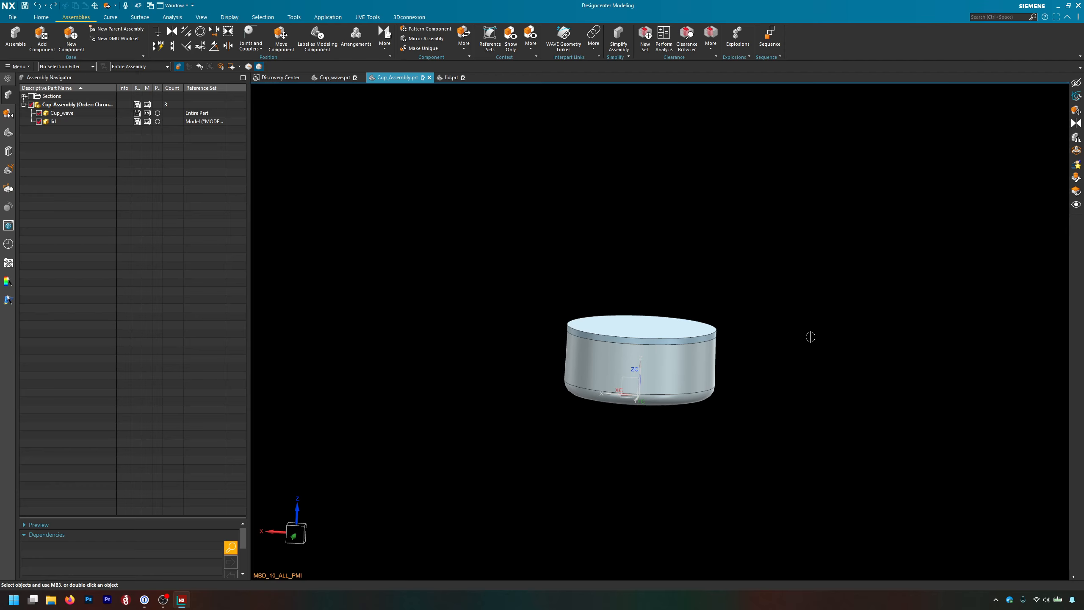
middle_click_drag(811, 337, 771, 350)
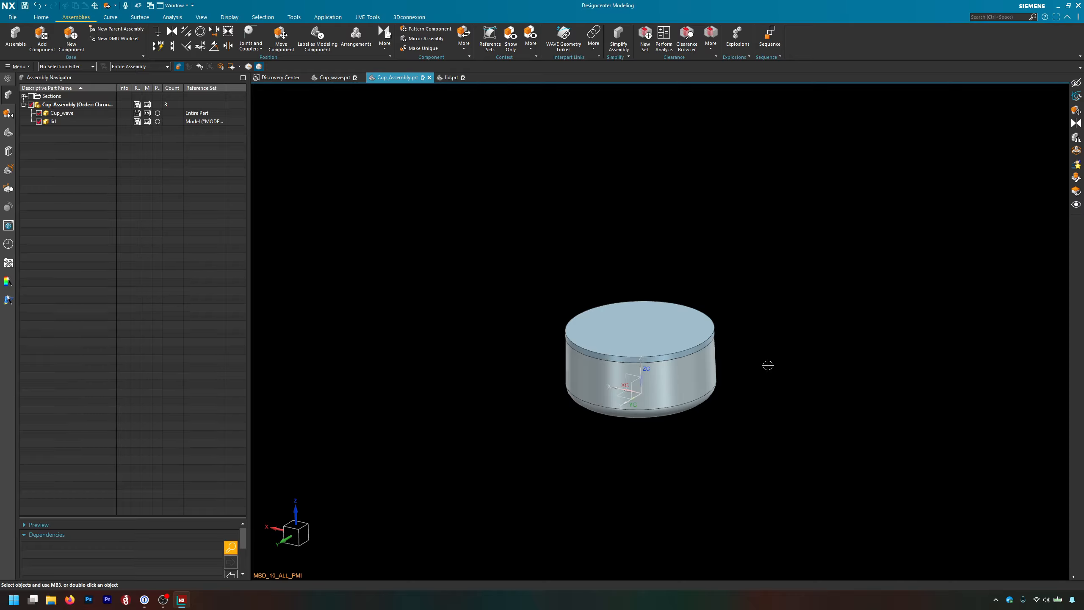
middle_click_drag(767, 339, 763, 345)
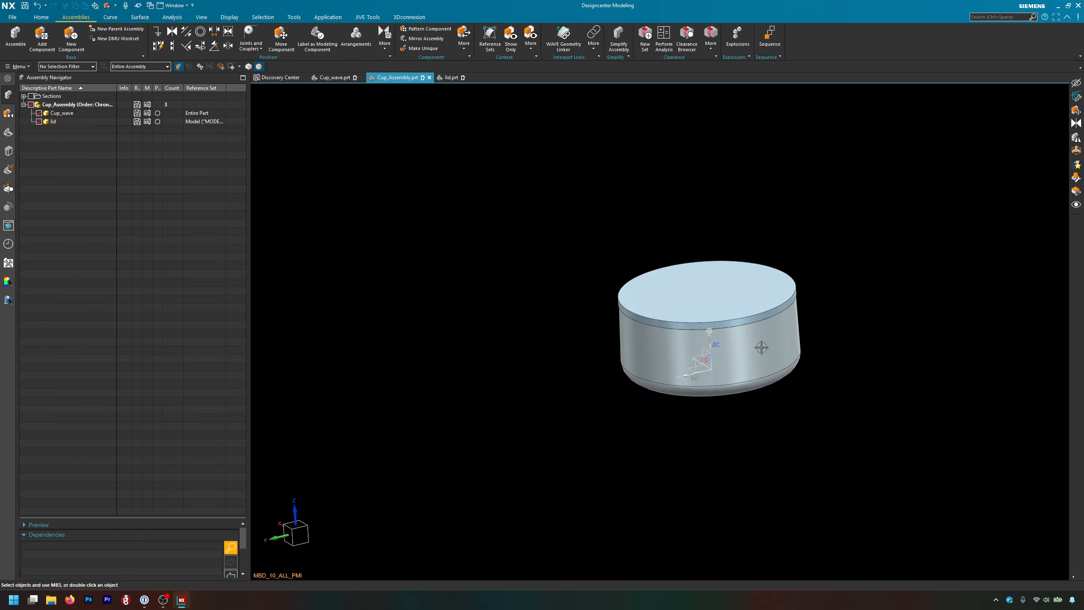